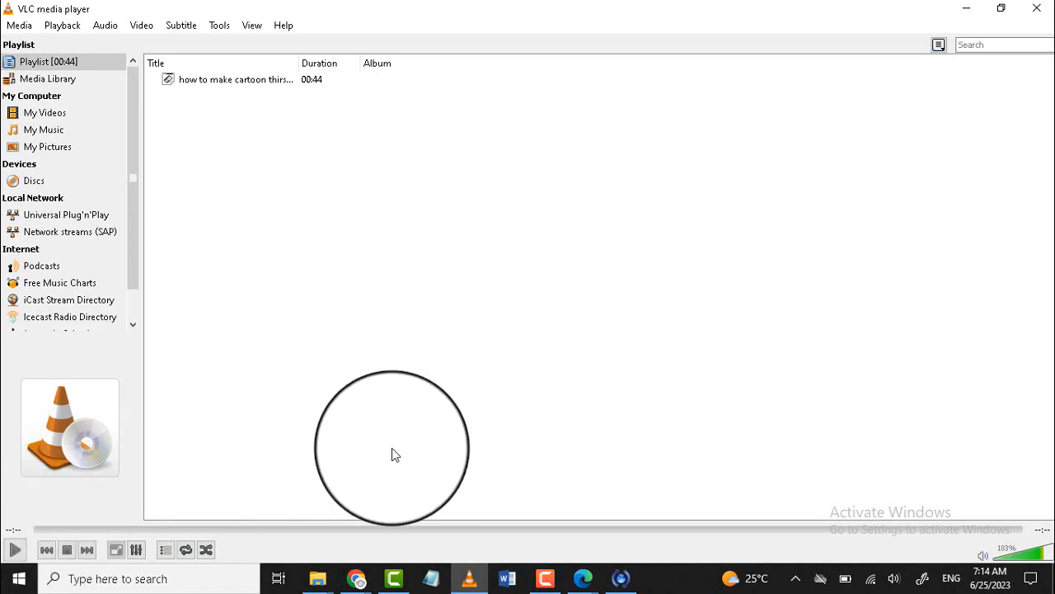
# - Switch to Canva in Chrome and create a blank 1920 × 1080 px Video design from the Videos category
pyautogui.moveTo(356, 579)
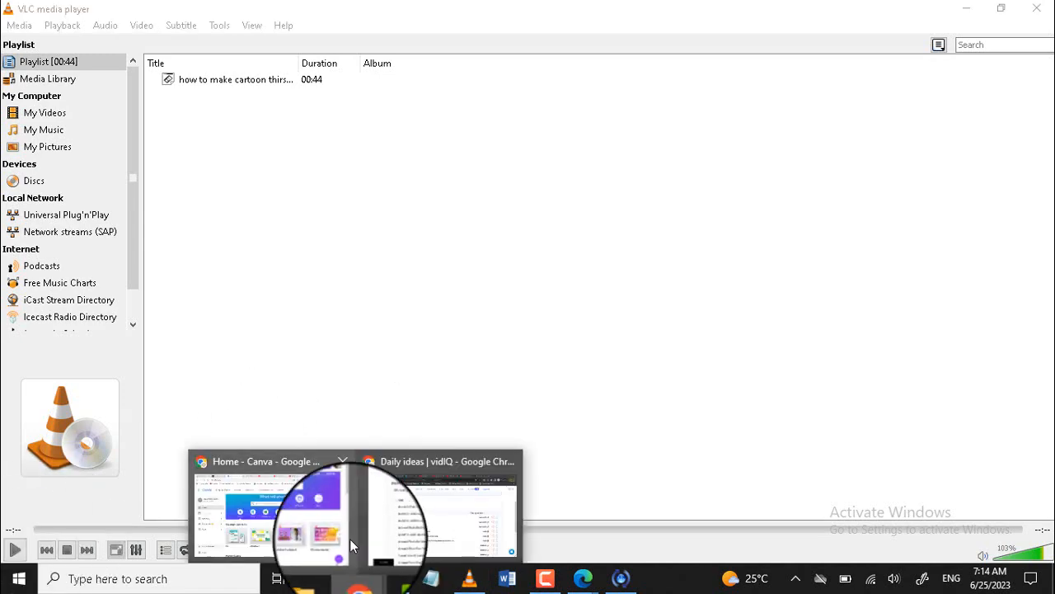
pyautogui.click(306, 507)
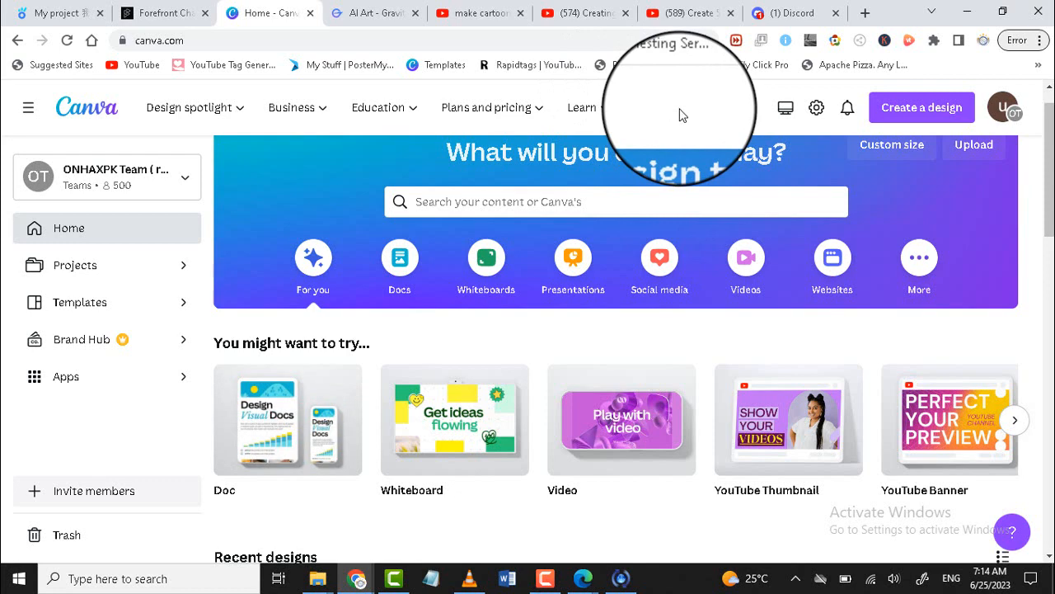
pyautogui.click(746, 265)
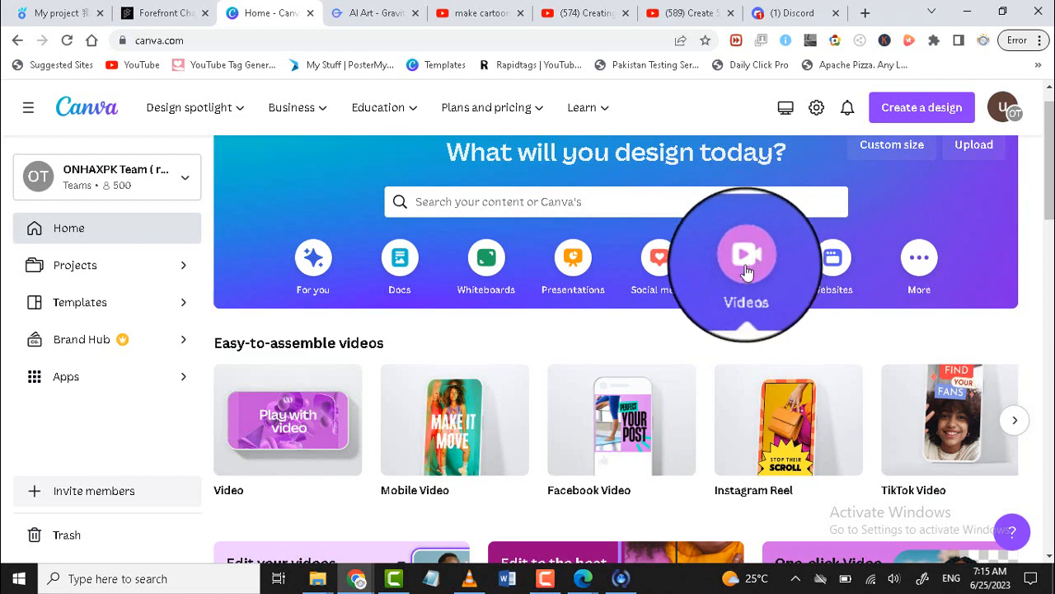
pyautogui.moveTo(353, 379)
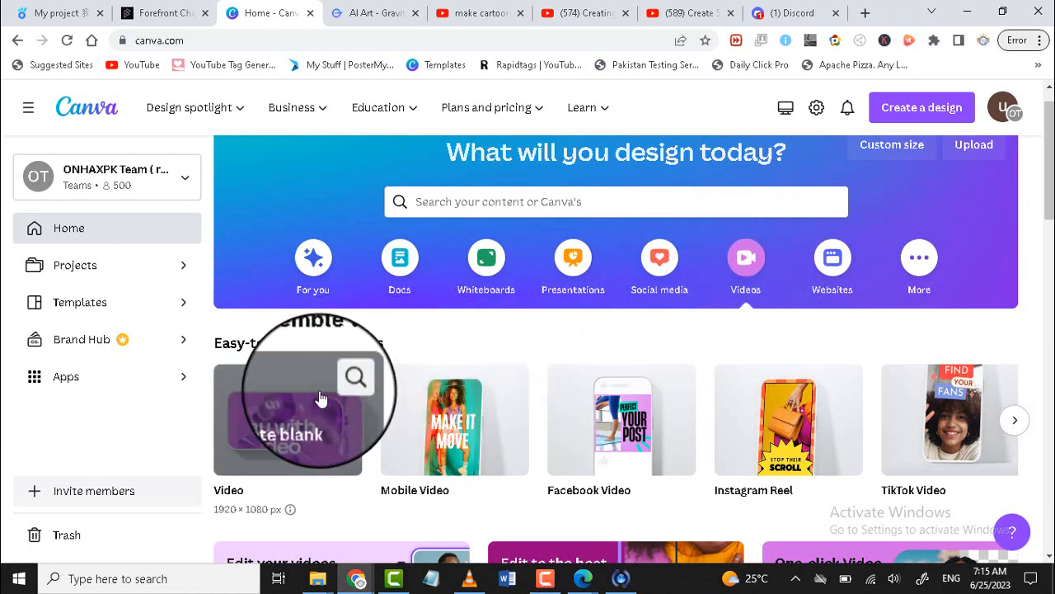
pyautogui.click(290, 430)
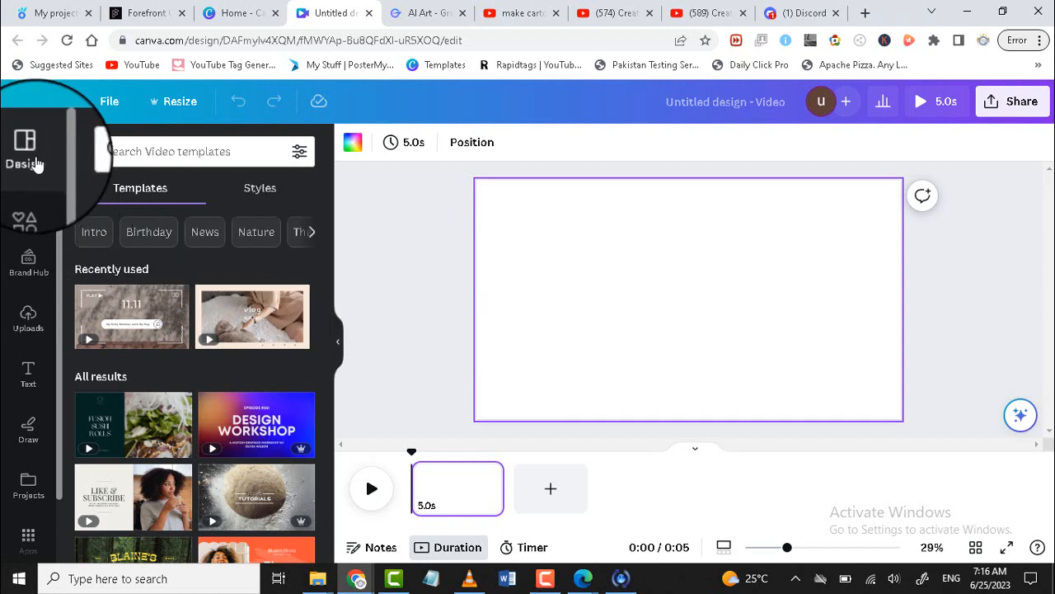
# - Find the Text to Image app among Canva's popular apps and open it in the video design
pyautogui.scroll(-2, 33, 313)
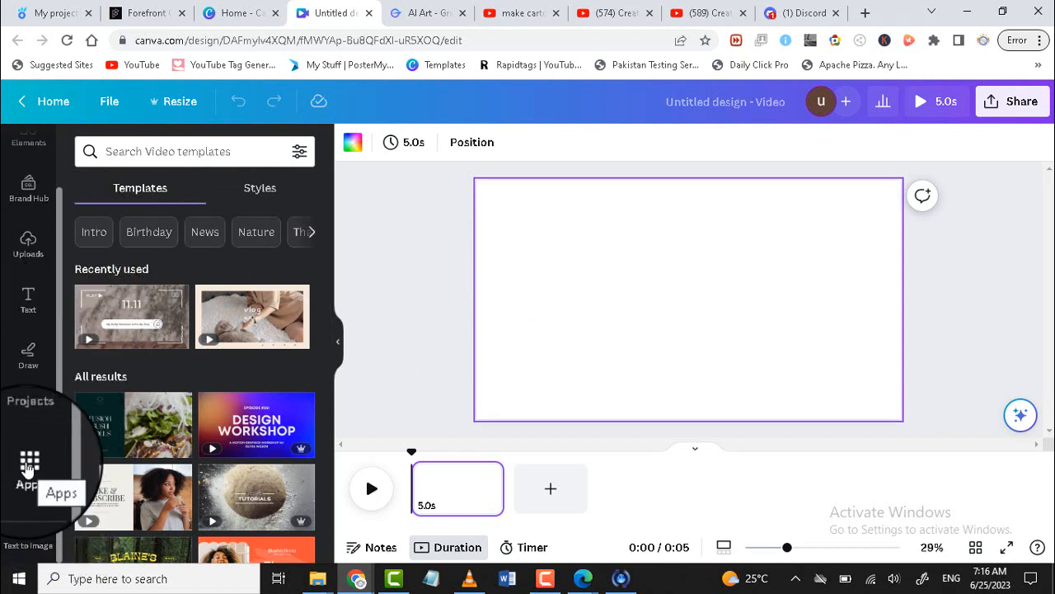
pyautogui.click(28, 467)
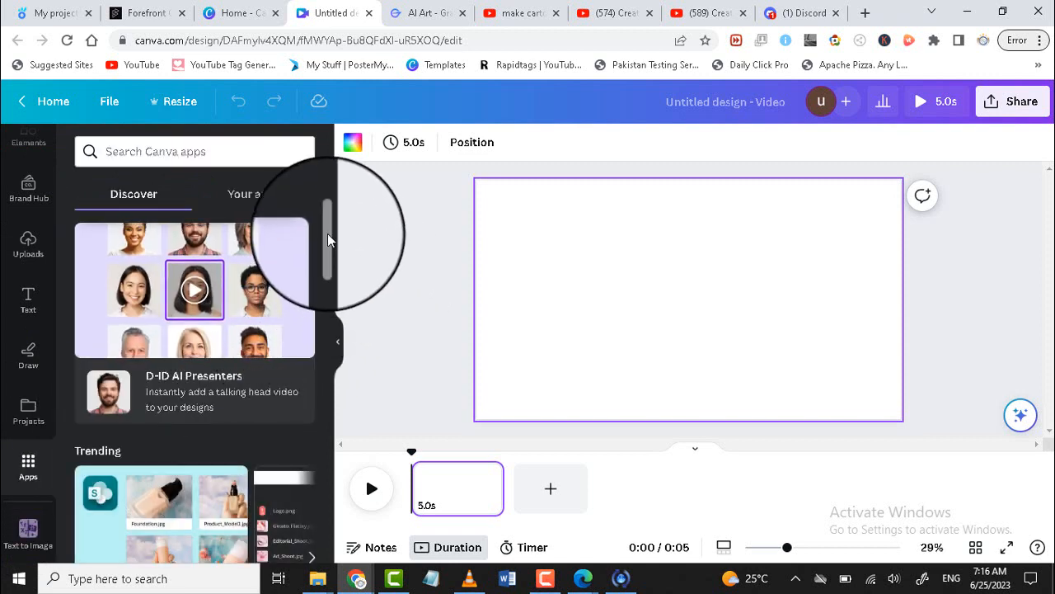
pyautogui.moveTo(329, 239); pyautogui.dragTo(329, 324)
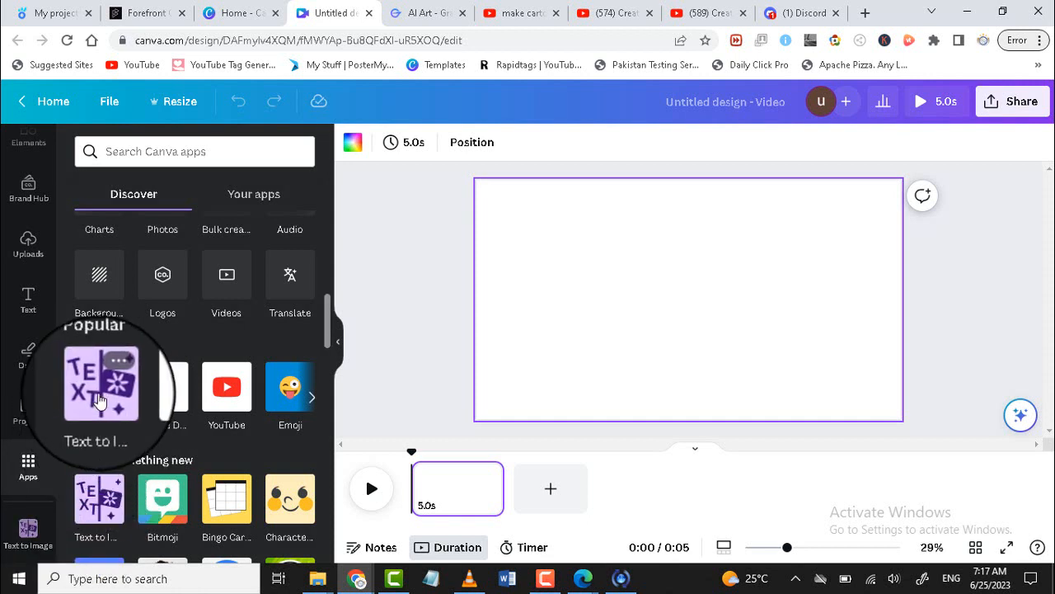
pyautogui.click(98, 400)
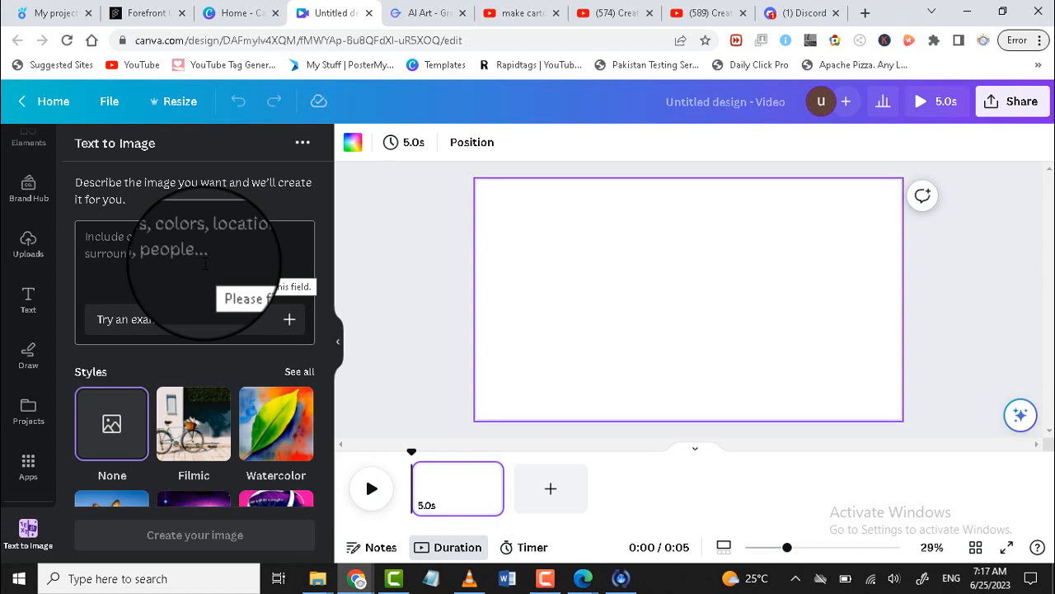
# - Switch to GravityWrite's AI Art page, review the prompt form and copy Prompt 3 about the vegetable and herb garden, without its label
pyautogui.click(415, 17)
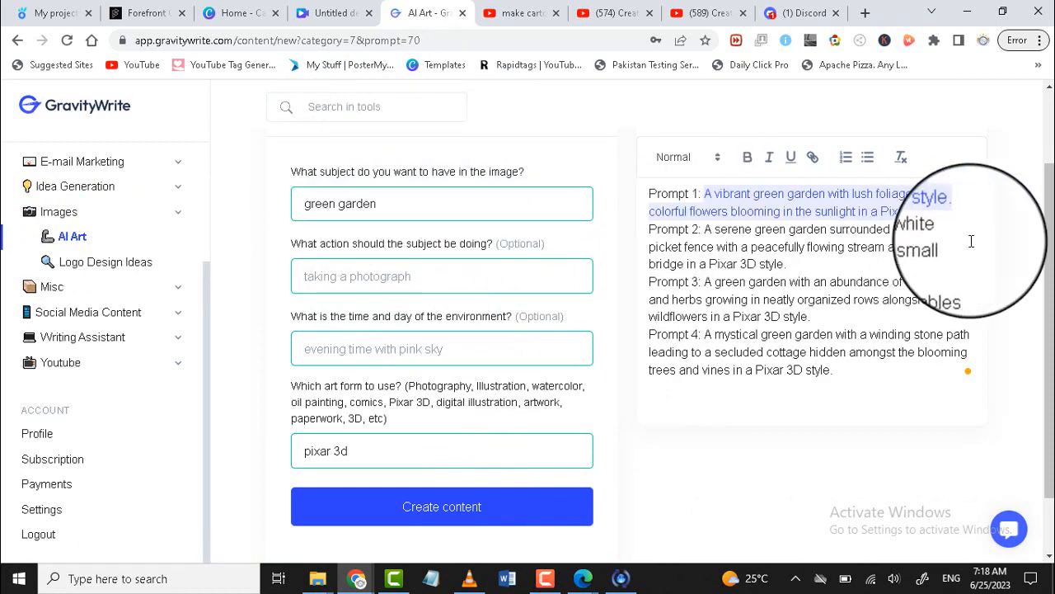
pyautogui.moveTo(1047, 239); pyautogui.dragTo(1049, 211)
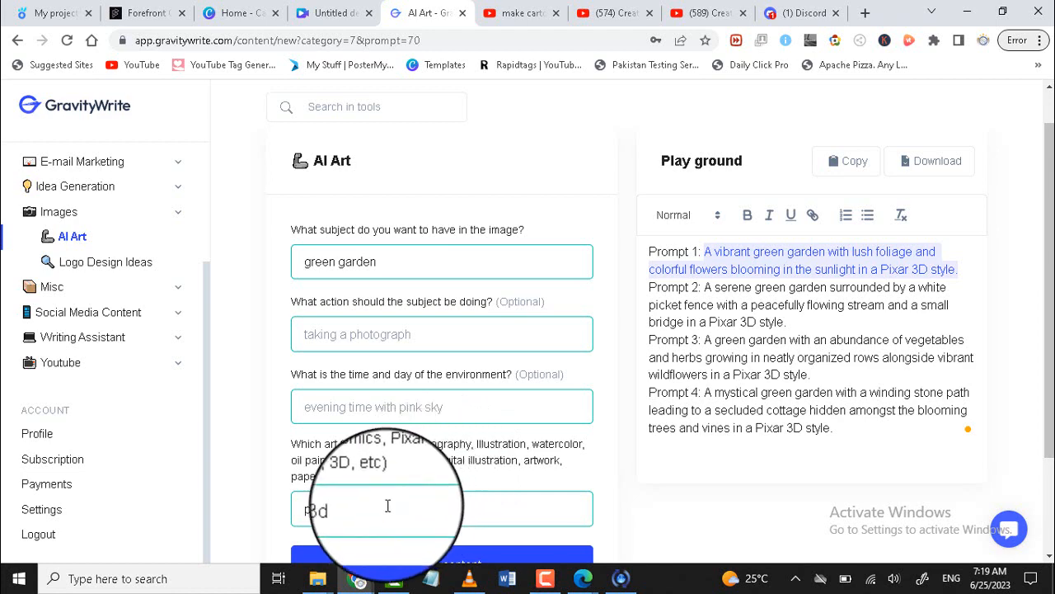
pyautogui.scroll(-2, 328, 418)
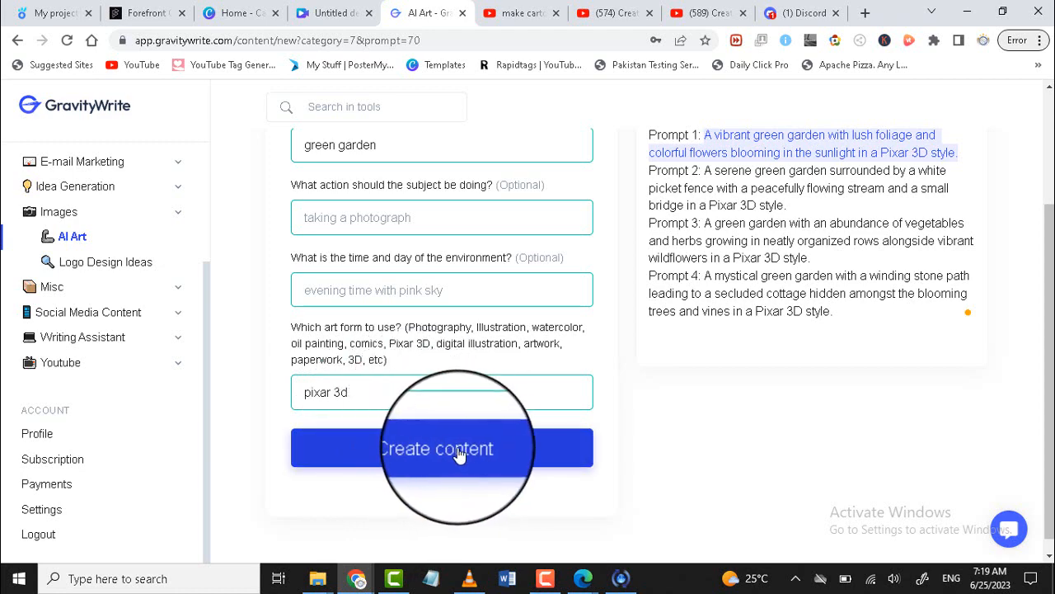
pyautogui.scroll(1, 1052, 323)
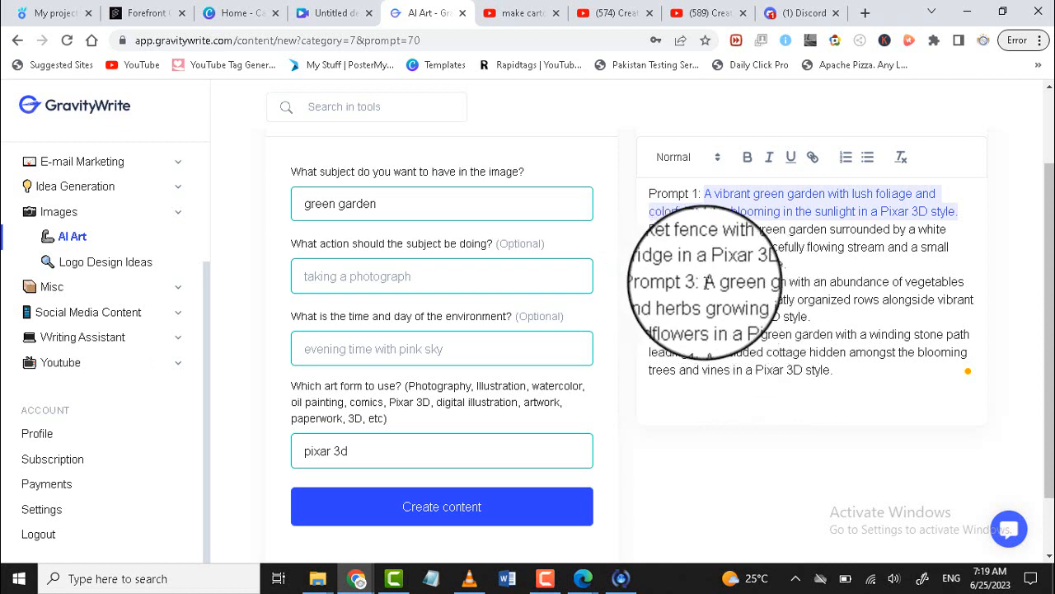
pyautogui.moveTo(706, 282); pyautogui.dragTo(816, 314)
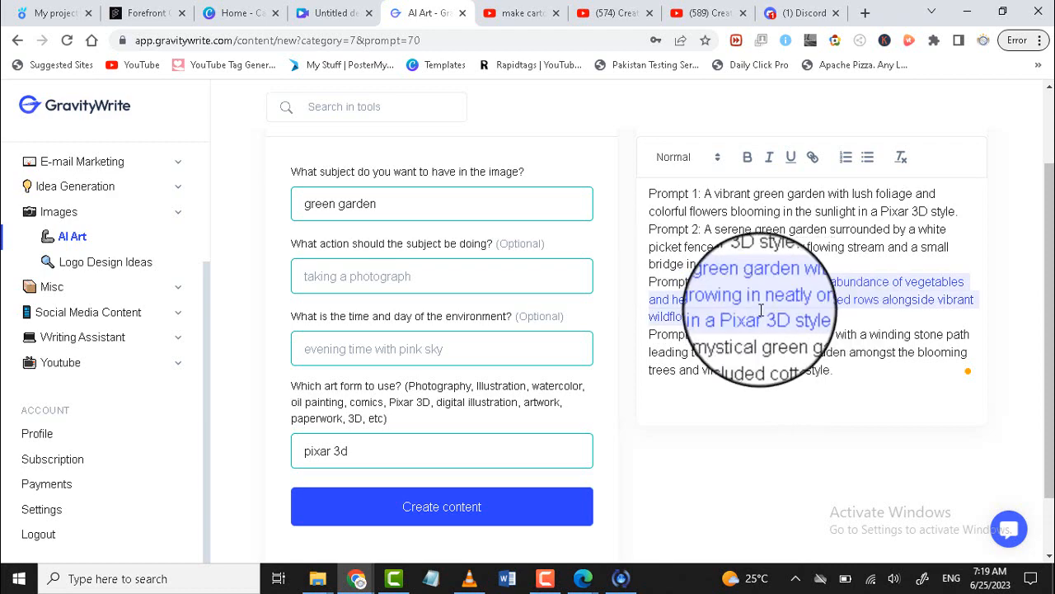
# - Generate images in Canva from the copied Prompt 3 and add the grassy lawn image with red flowers to the page
pyautogui.click(324, 10)
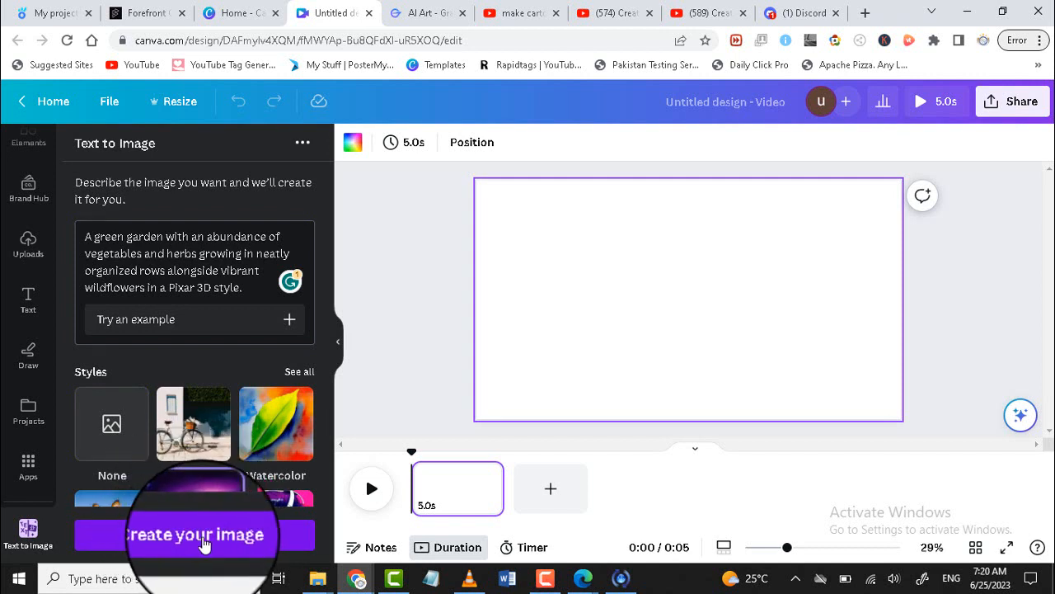
pyautogui.click(197, 535)
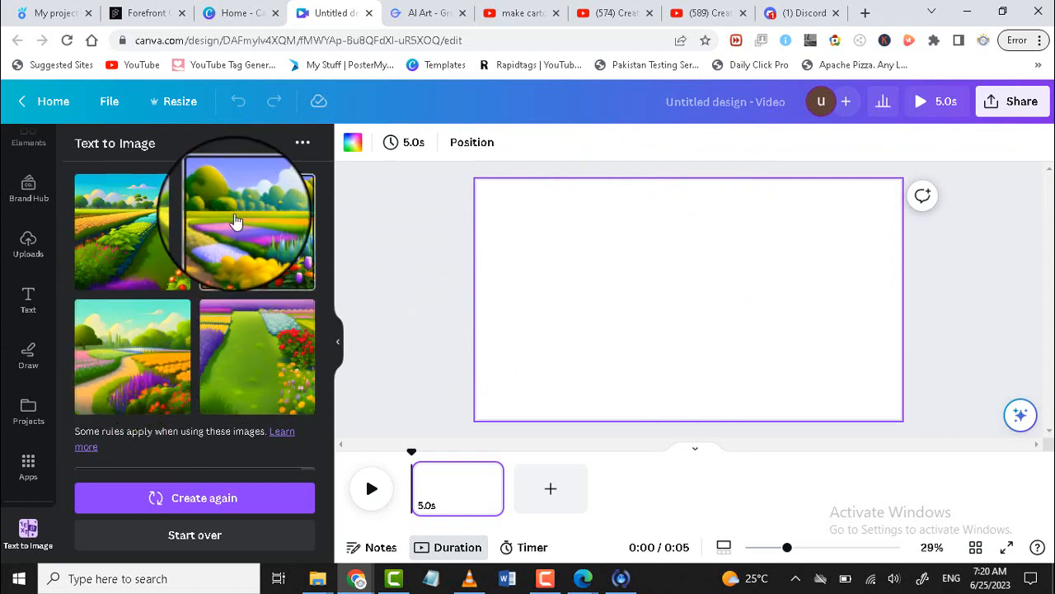
pyautogui.click(249, 336)
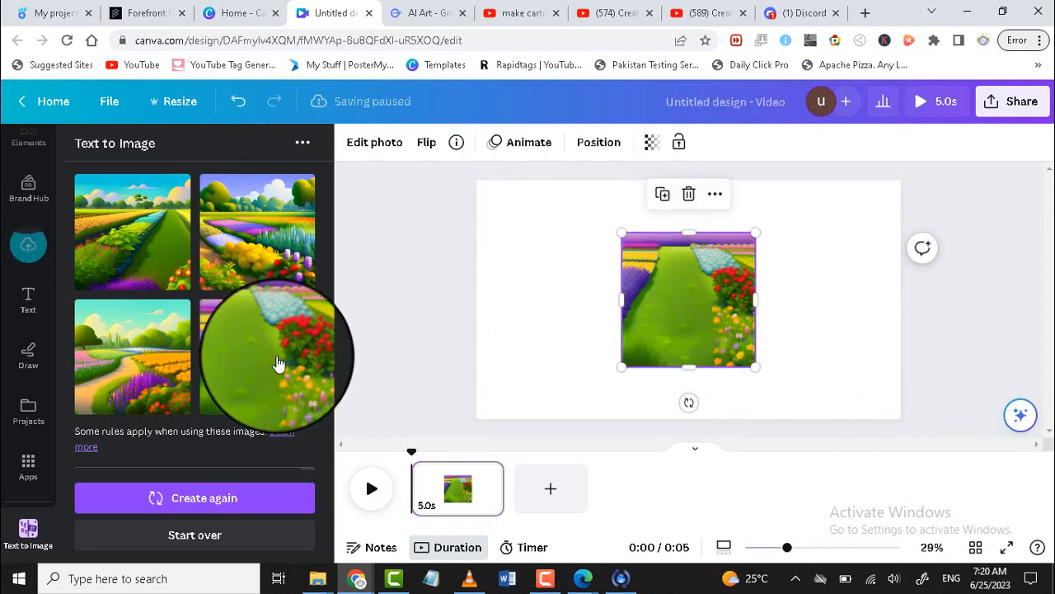
# - Generate another set of images from the same garden prompt and start over with an empty description
pyautogui.click(206, 500)
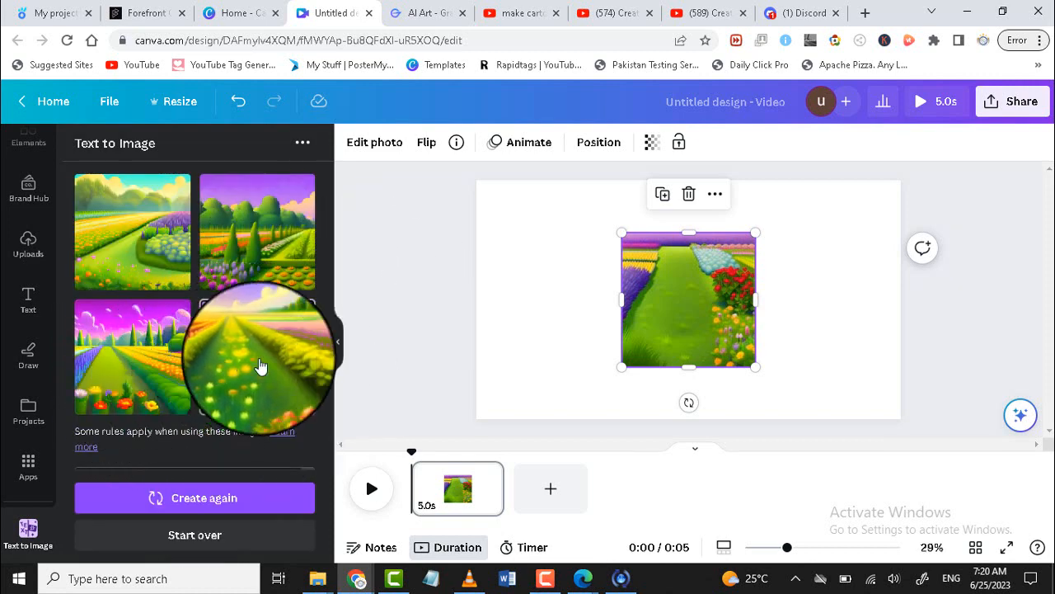
pyautogui.click(169, 538)
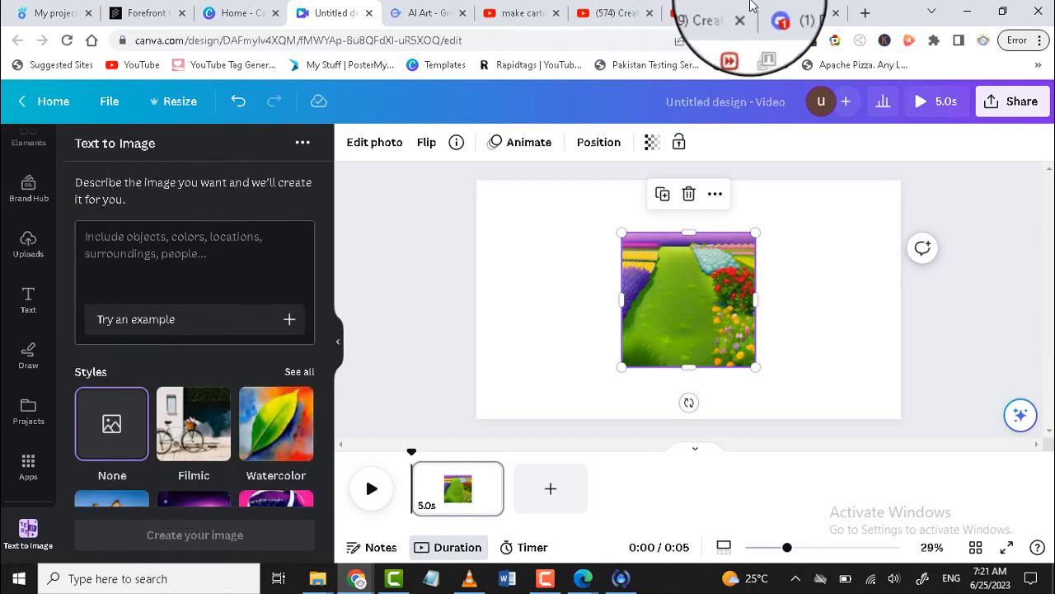
# - Copy Prompt 1, the vibrant green garden in Pixar 3D style, from GravityWrite and generate two sets of Canva images from it
pyautogui.click(418, 10)
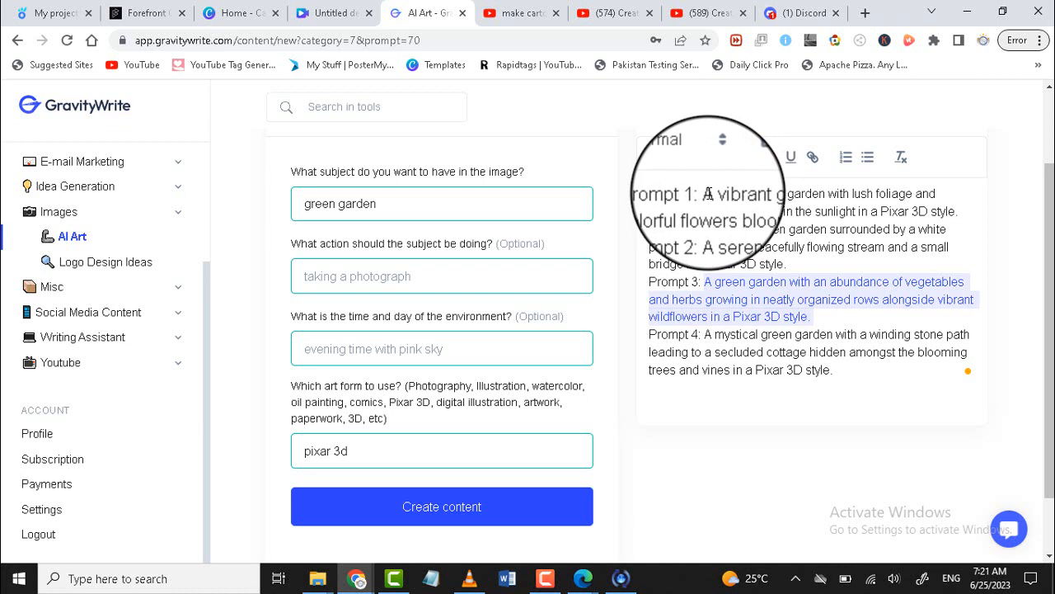
pyautogui.moveTo(707, 194); pyautogui.dragTo(954, 211)
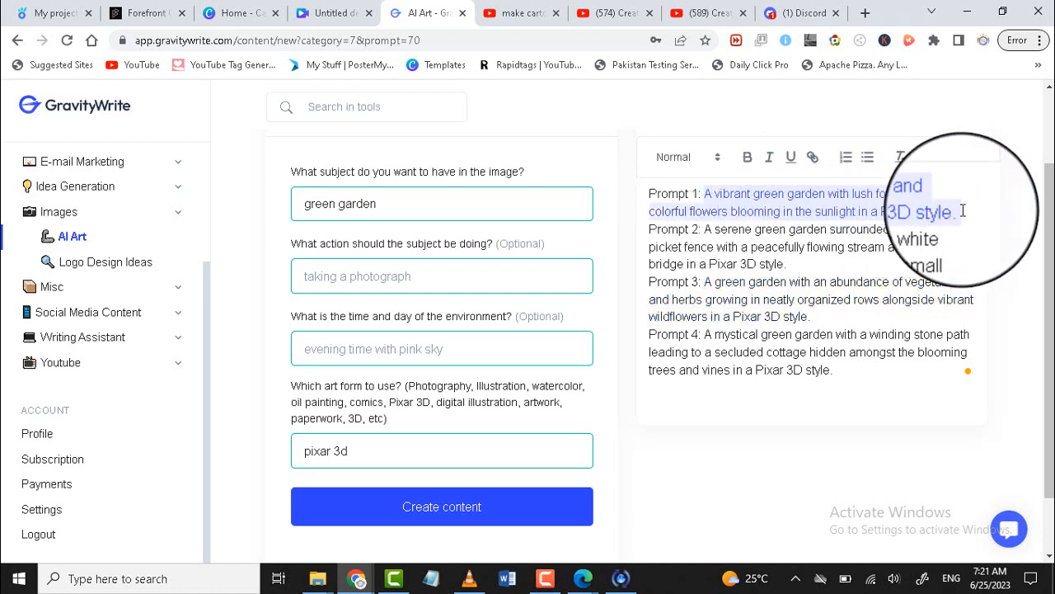
pyautogui.click(345, 9)
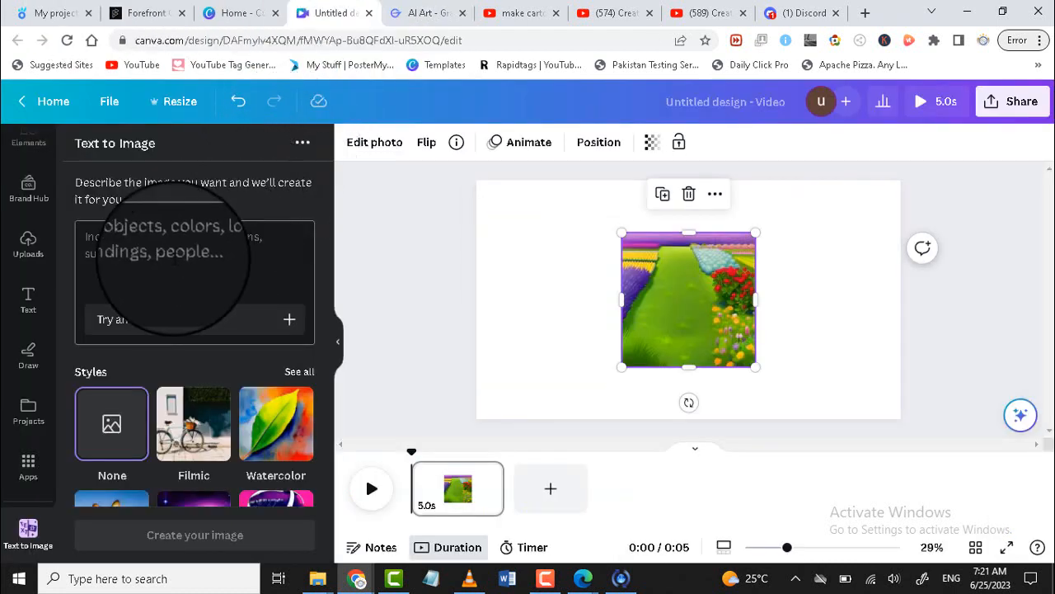
pyautogui.write('A vibrant green garden with lush foliage and colorful flowers blooming in the sunlight in a Pixar 3D style')
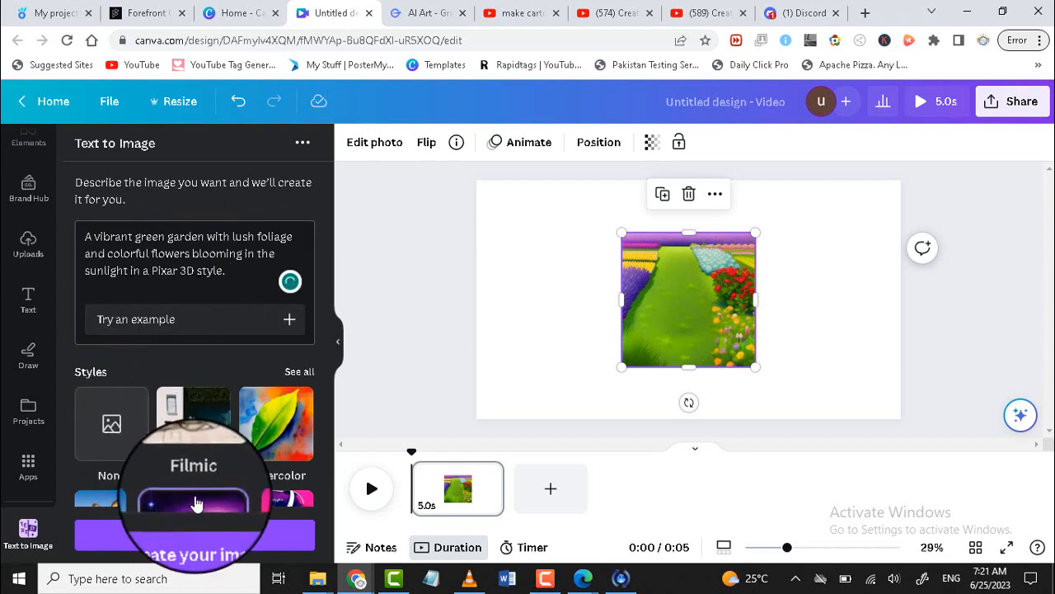
pyautogui.click(176, 542)
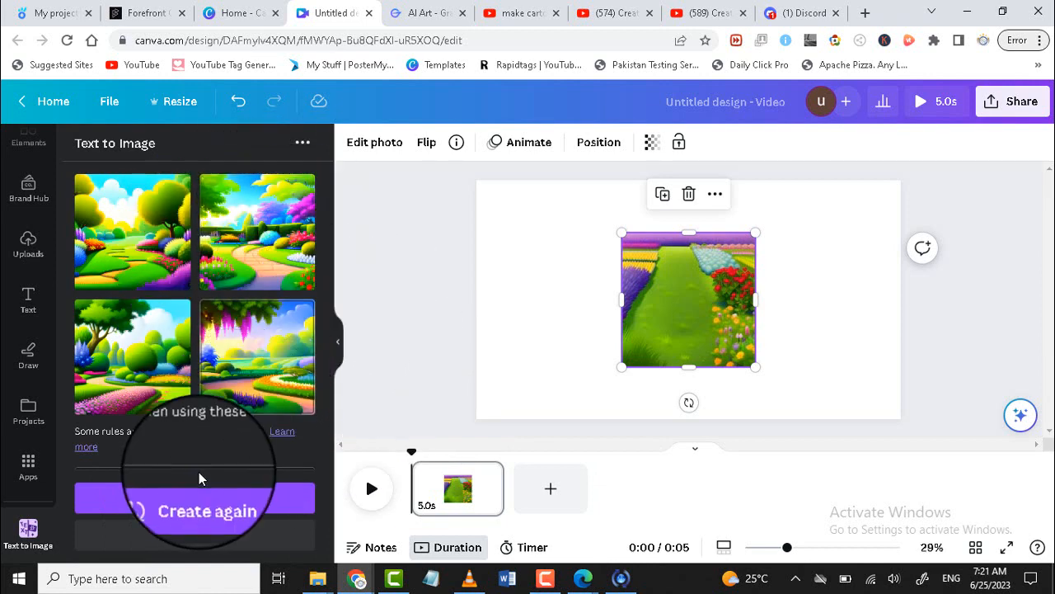
pyautogui.click(188, 500)
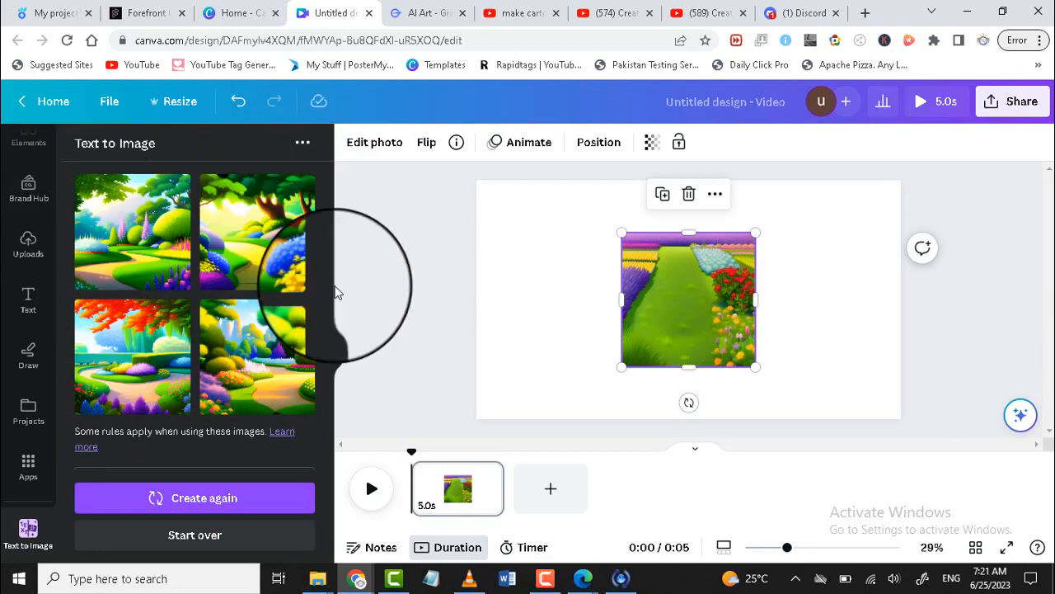
# - Switch to GravityWrite and copy Prompt 2 about the serene garden with a white picket fence, stream and small bridge
pyautogui.click(425, 10)
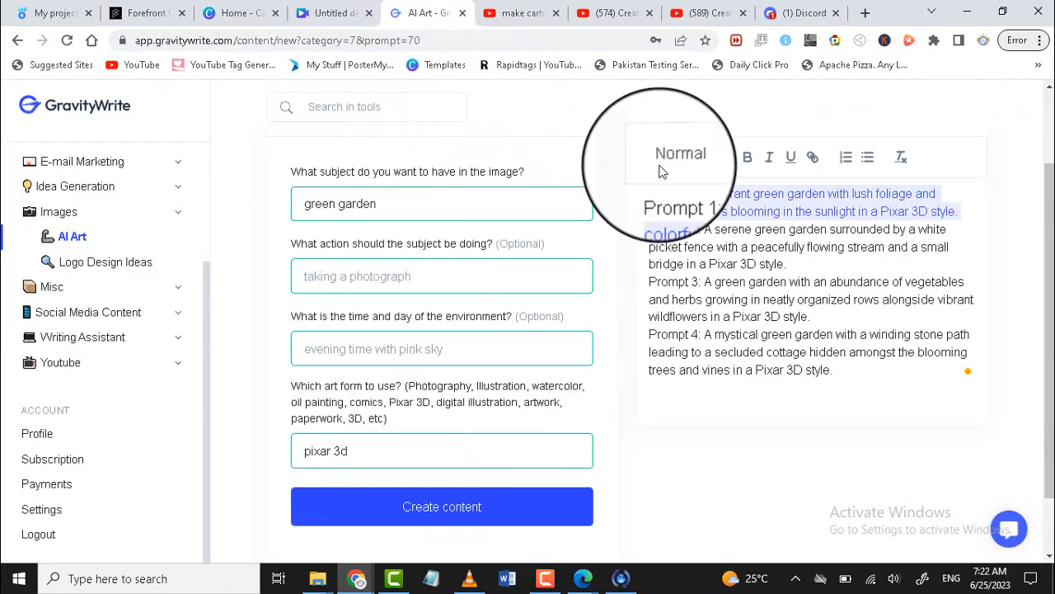
pyautogui.moveTo(707, 229); pyautogui.dragTo(790, 265)
pyautogui.hotkey('ctrl', 'c')
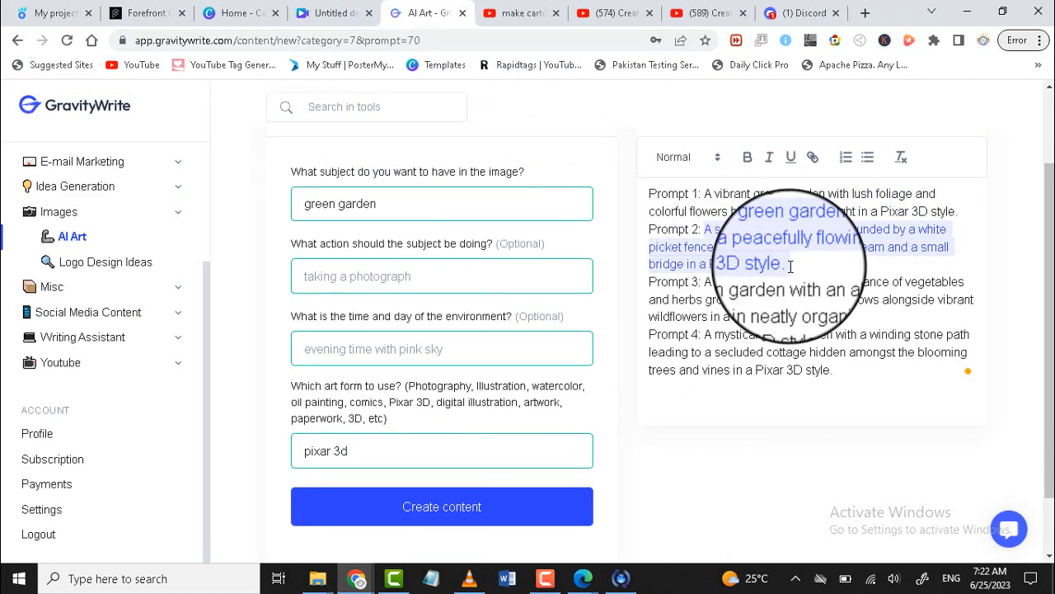
# - Start over in Canva's Text to Image, paste the copied Prompt 2 as the description and generate two sets of images
pyautogui.click(317, 13)
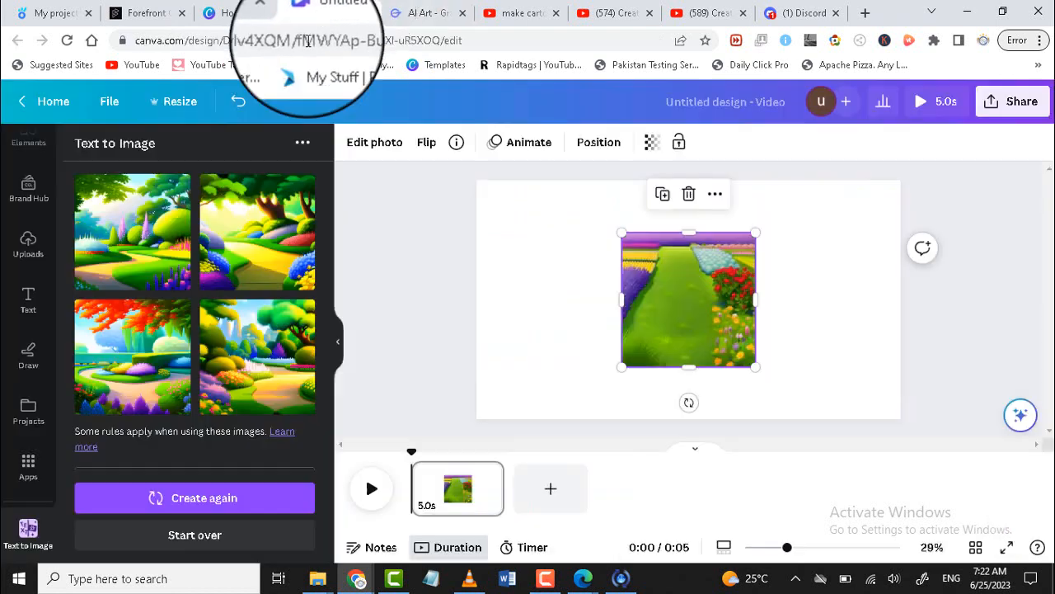
pyautogui.click(182, 538)
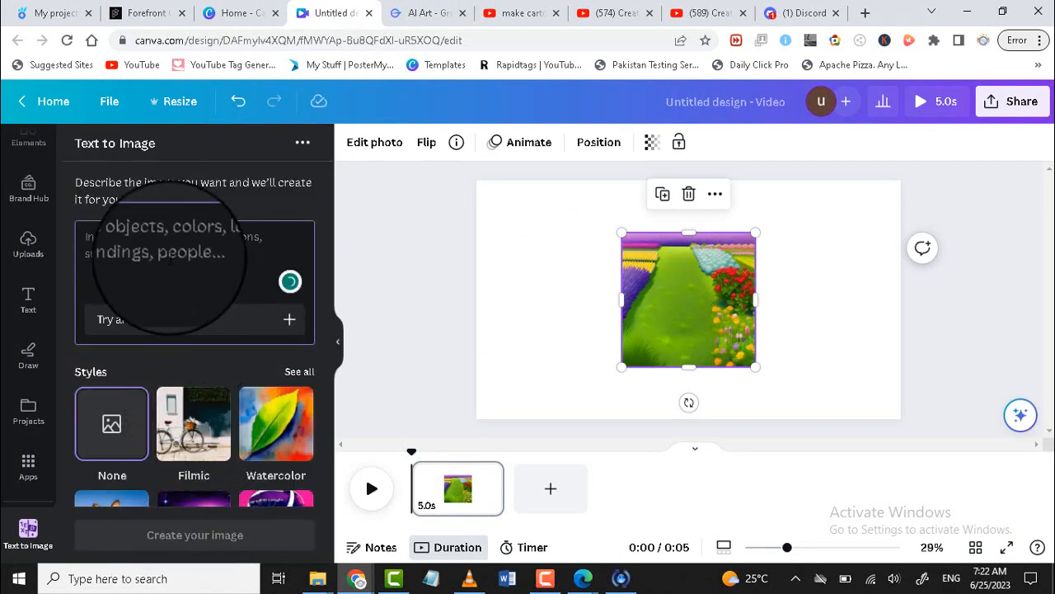
pyautogui.click(171, 256)
pyautogui.hotkey('ctrl', 'v')
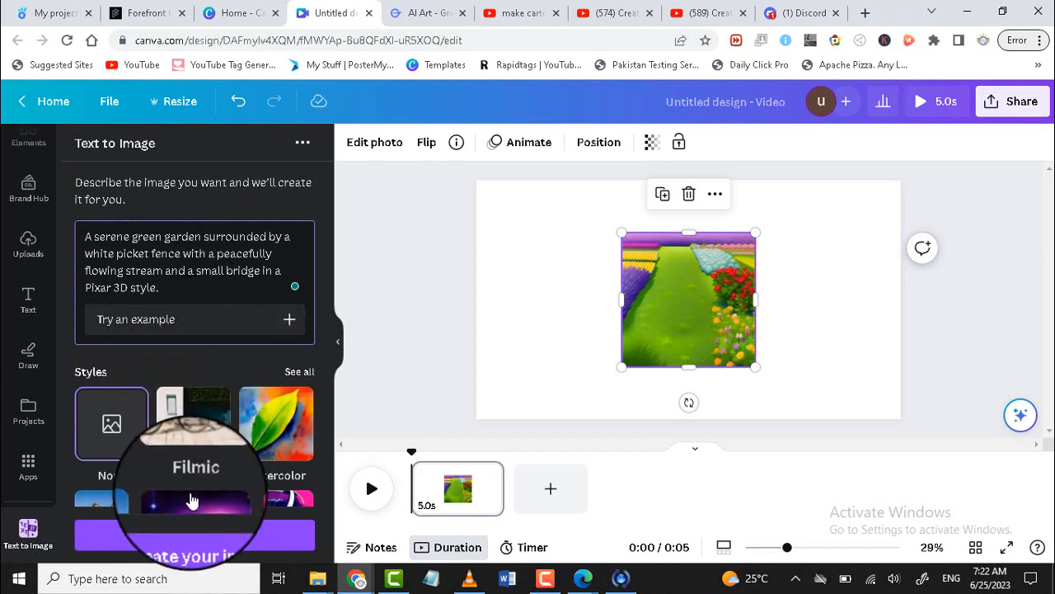
pyautogui.click(177, 540)
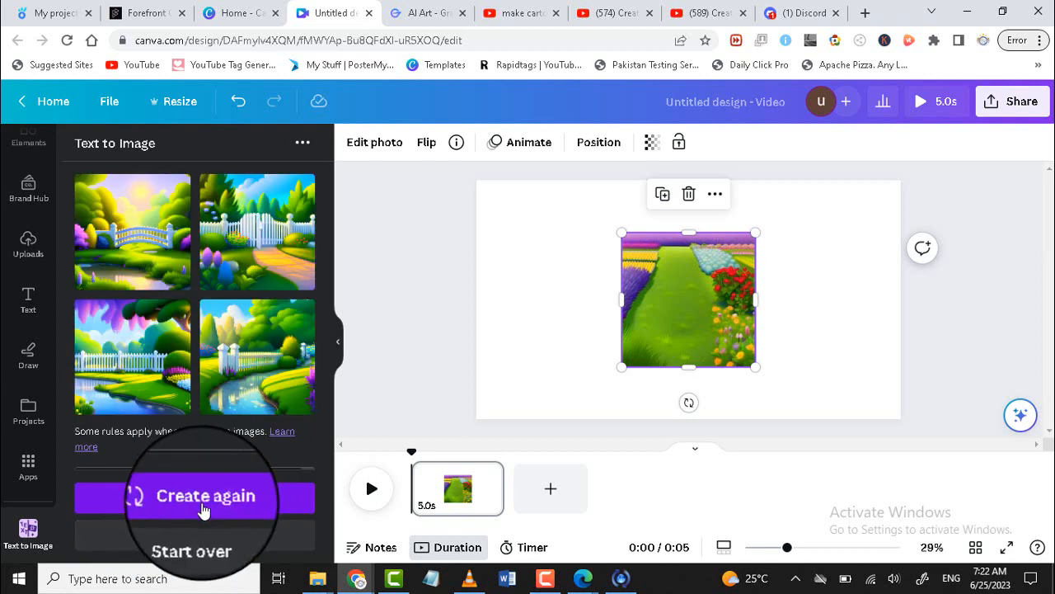
pyautogui.click(216, 501)
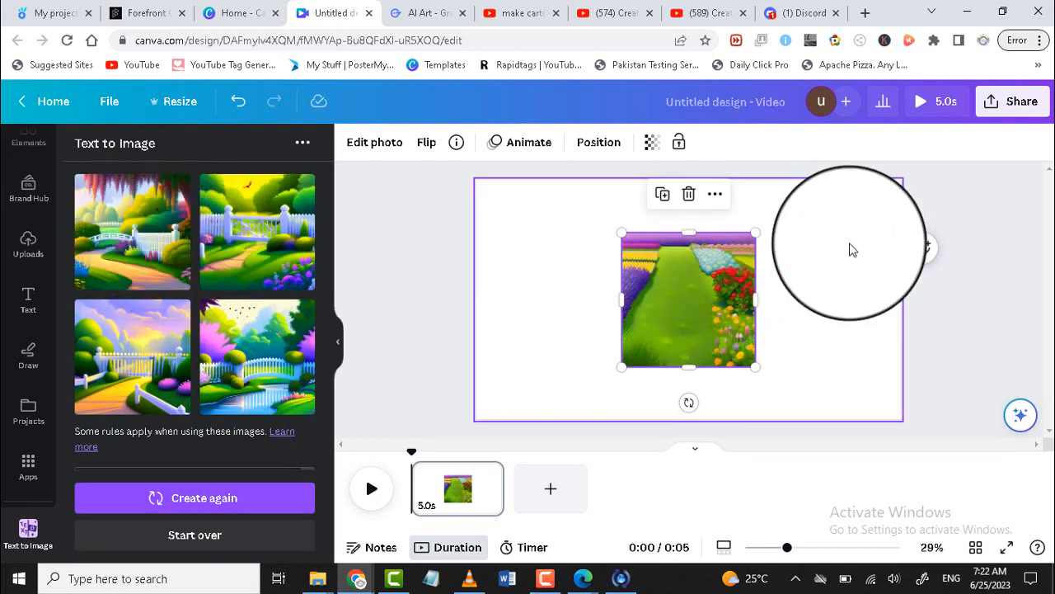
# - Replace the lawn image on the page with the first generated image showing a white bridge, picket fence and garden path
pyautogui.press('Delete')
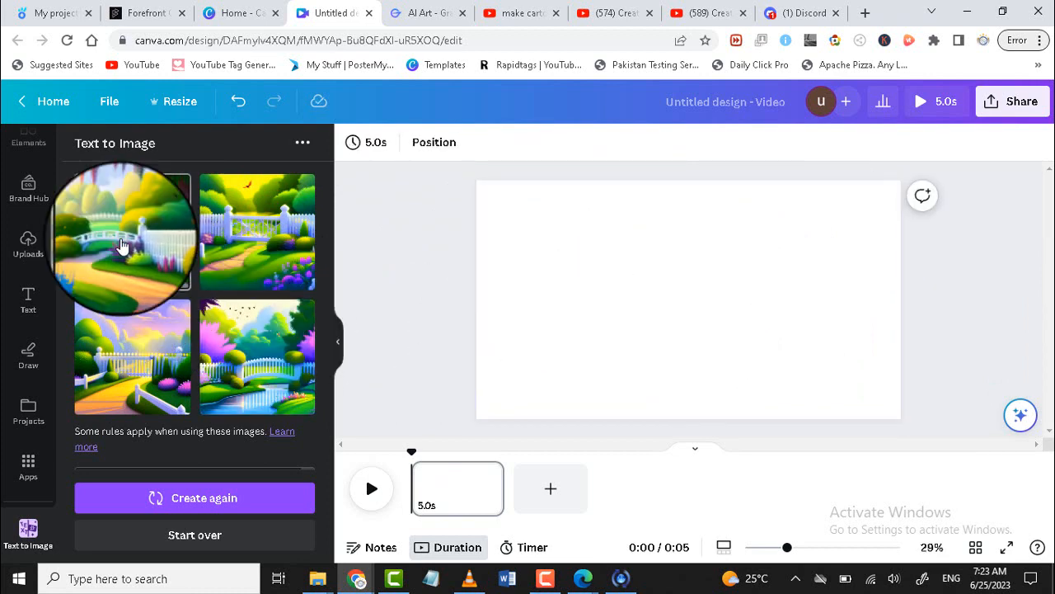
pyautogui.moveTo(121, 245); pyautogui.dragTo(675, 266)
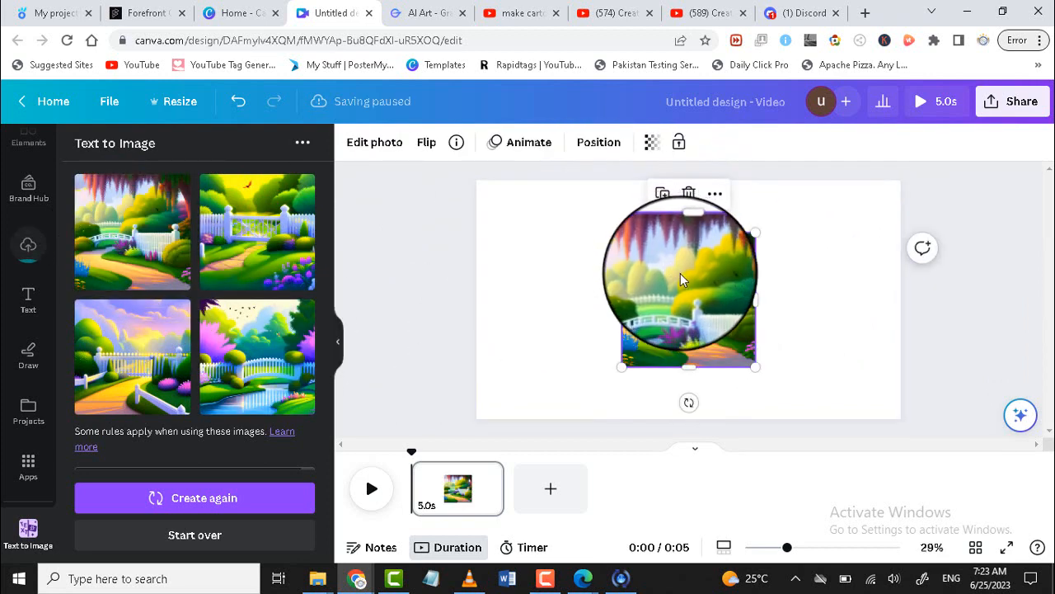
# - Set the garden image with the white bridge and picket fence as the page background
pyautogui.rightClick(679, 275)
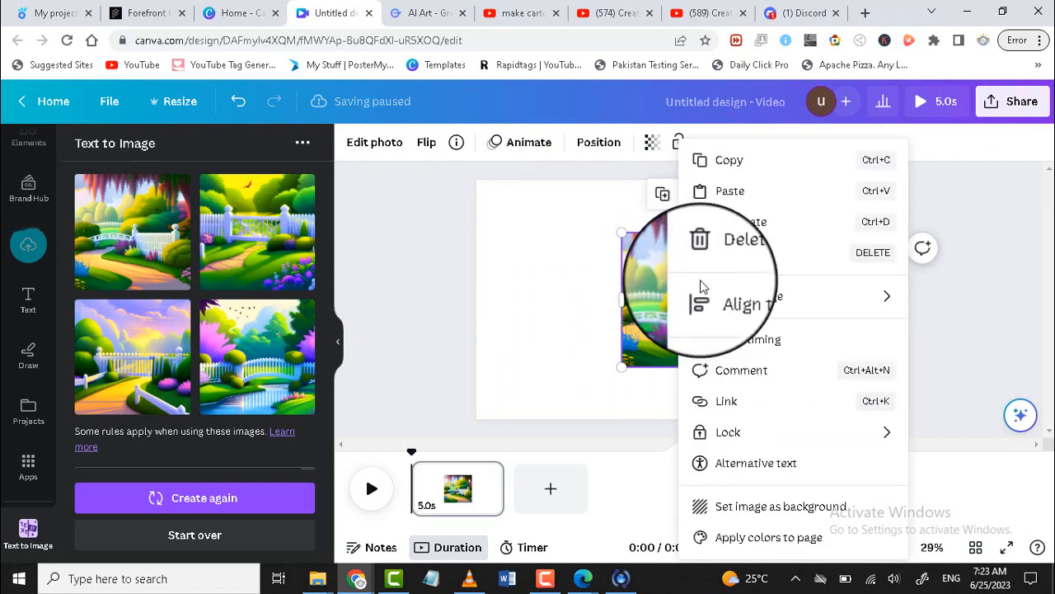
pyautogui.click(783, 505)
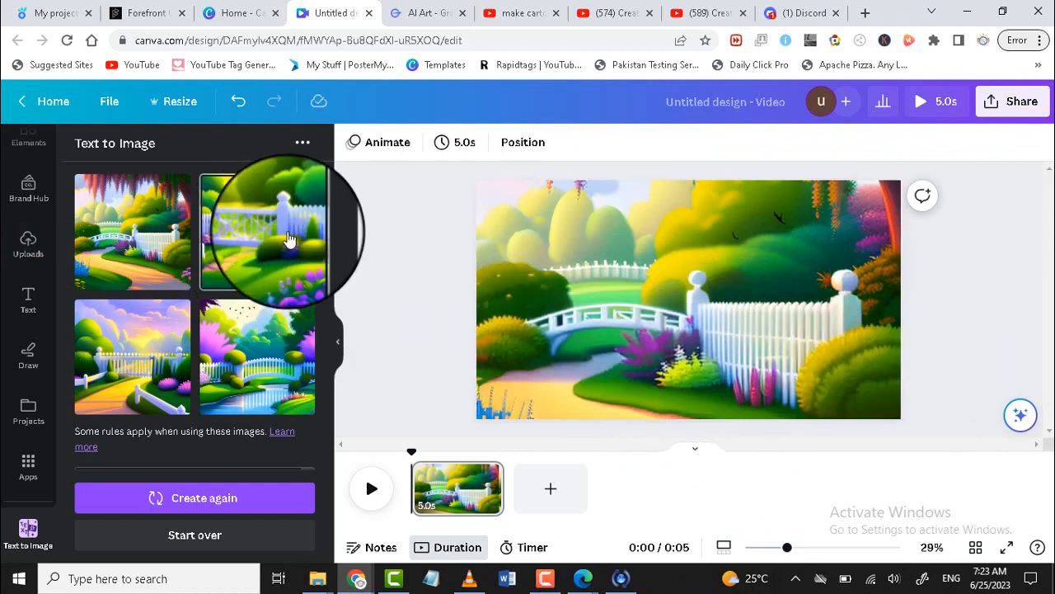
# - Replace the bridge background with the second generated image, the white garden gate, set as the page background
pyautogui.click(684, 304)
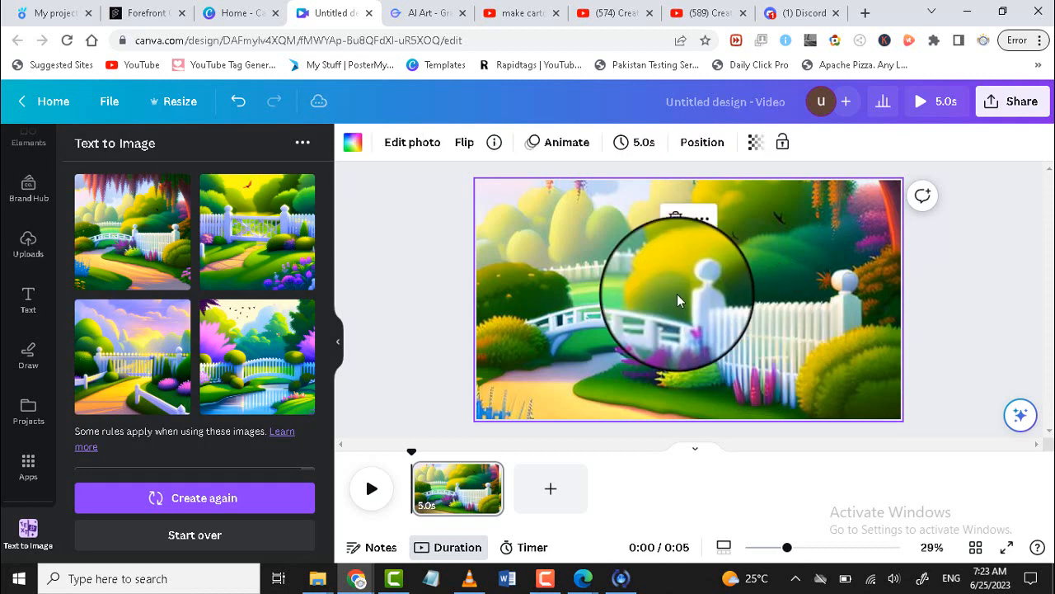
pyautogui.press('Delete')
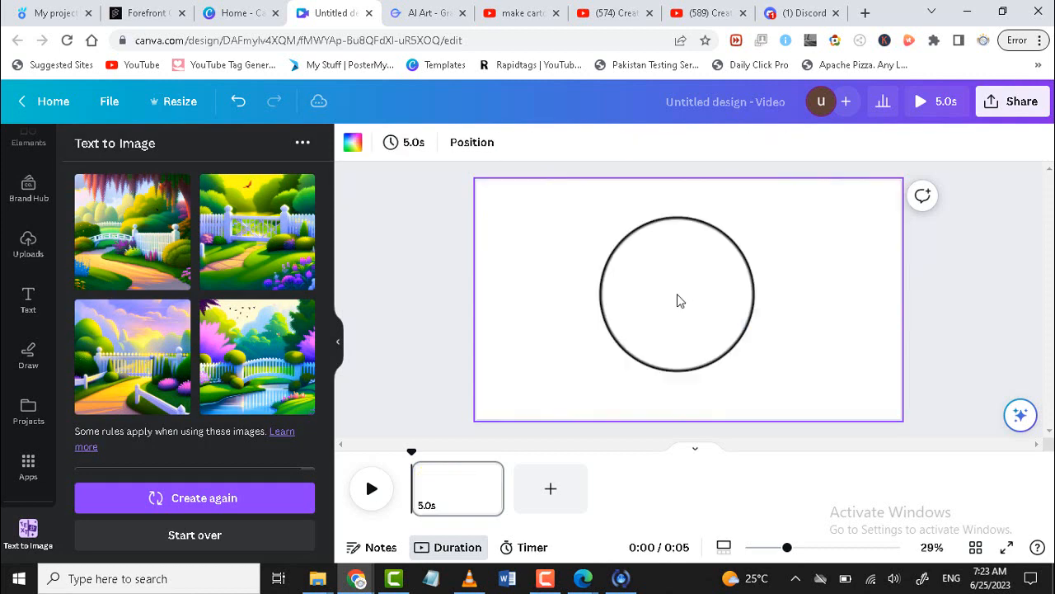
pyautogui.click(261, 225)
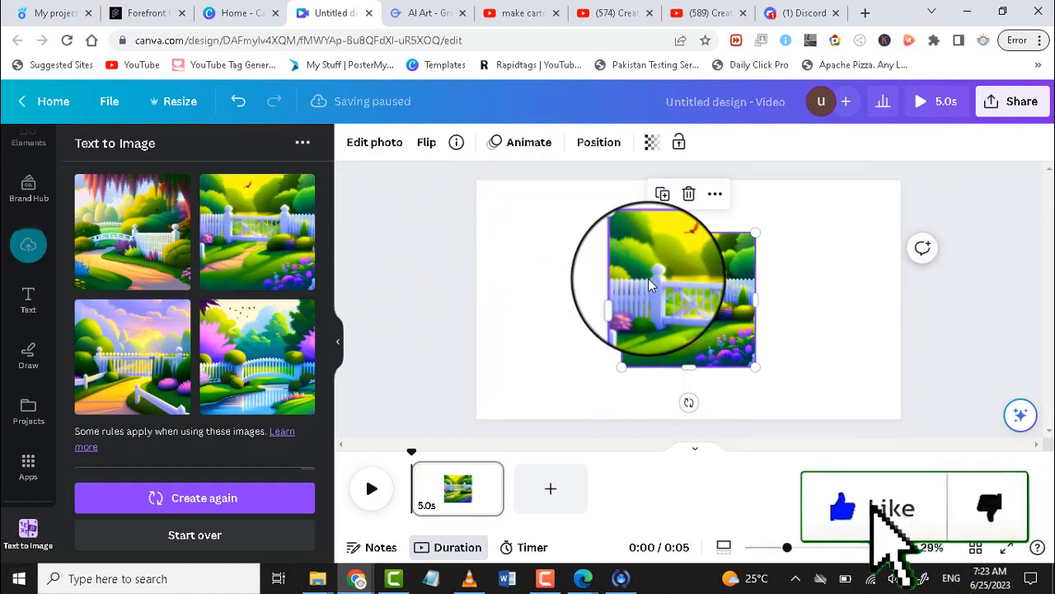
pyautogui.rightClick(648, 277)
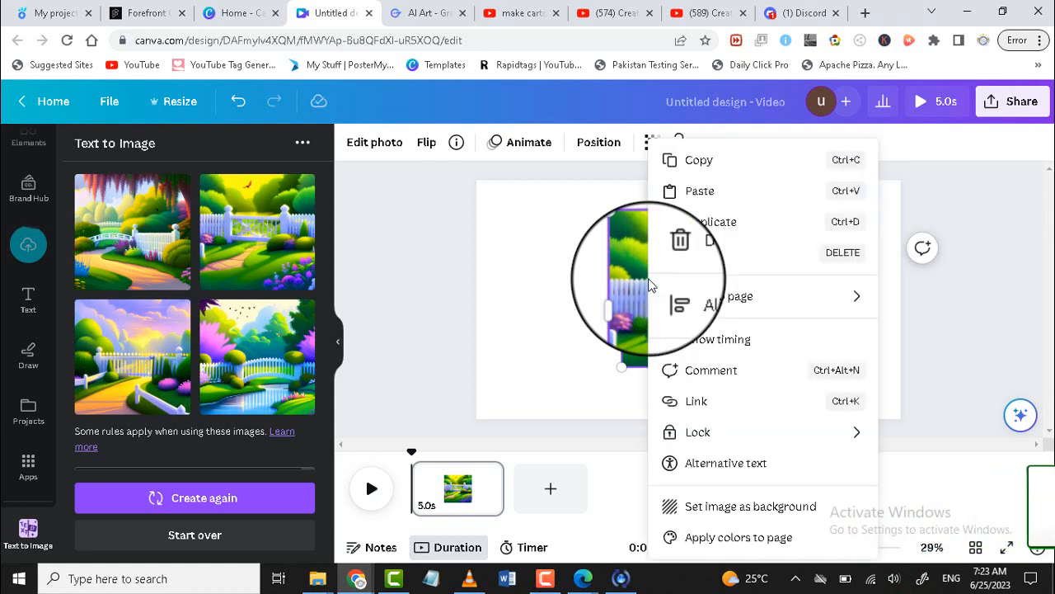
pyautogui.click(747, 512)
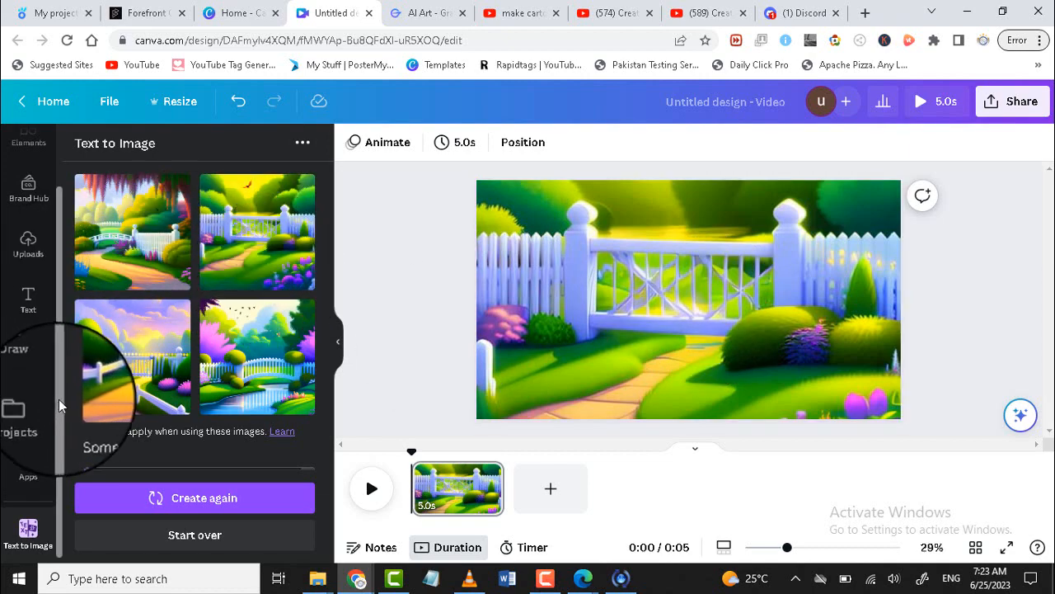
# - Find "african little girl" graphics among the elements and add the standing girl with the yellow top and pink skirt
pyautogui.scroll(2, 33, 264)
pyautogui.click(25, 202)
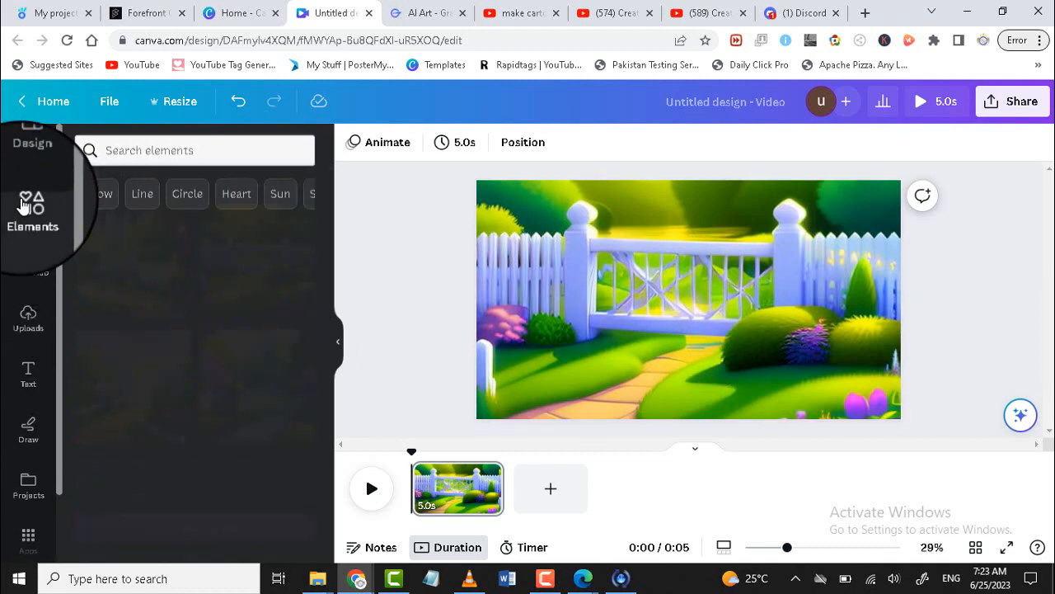
pyautogui.click(139, 151)
pyautogui.write('a')
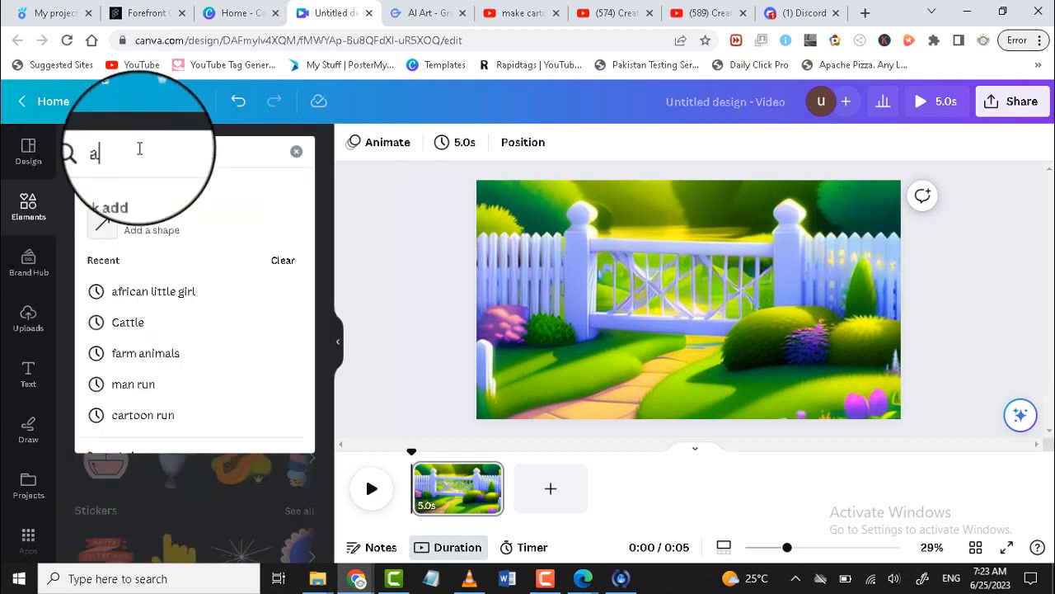
pyautogui.write('frican')
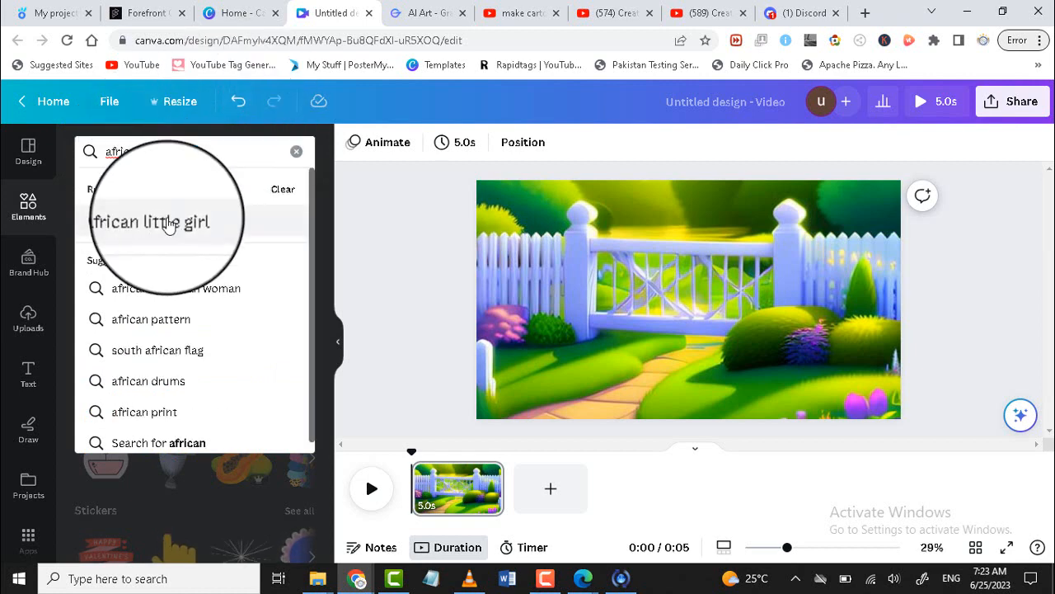
pyautogui.click(168, 222)
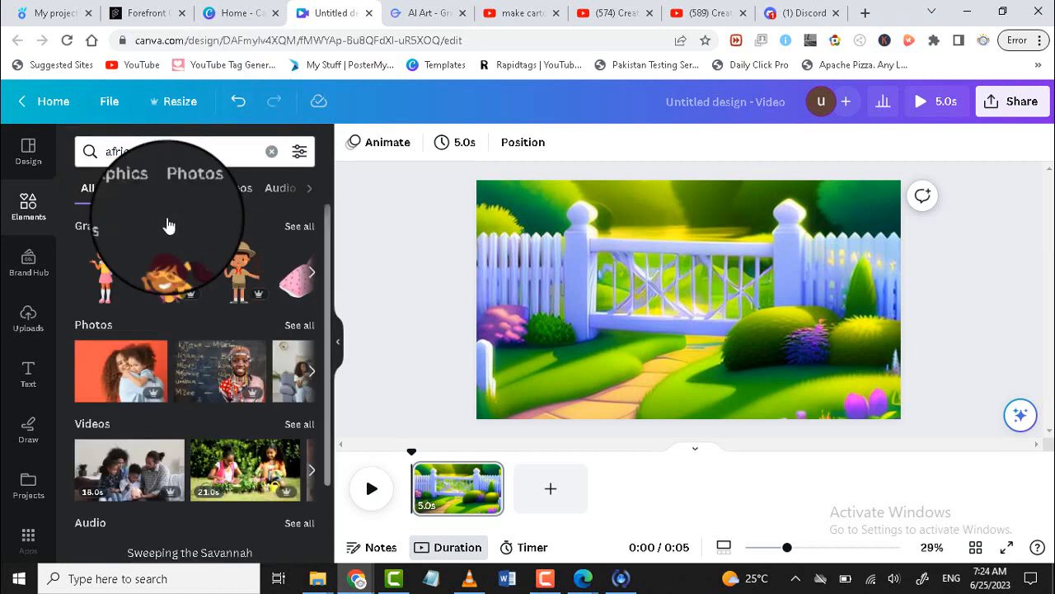
pyautogui.click(298, 229)
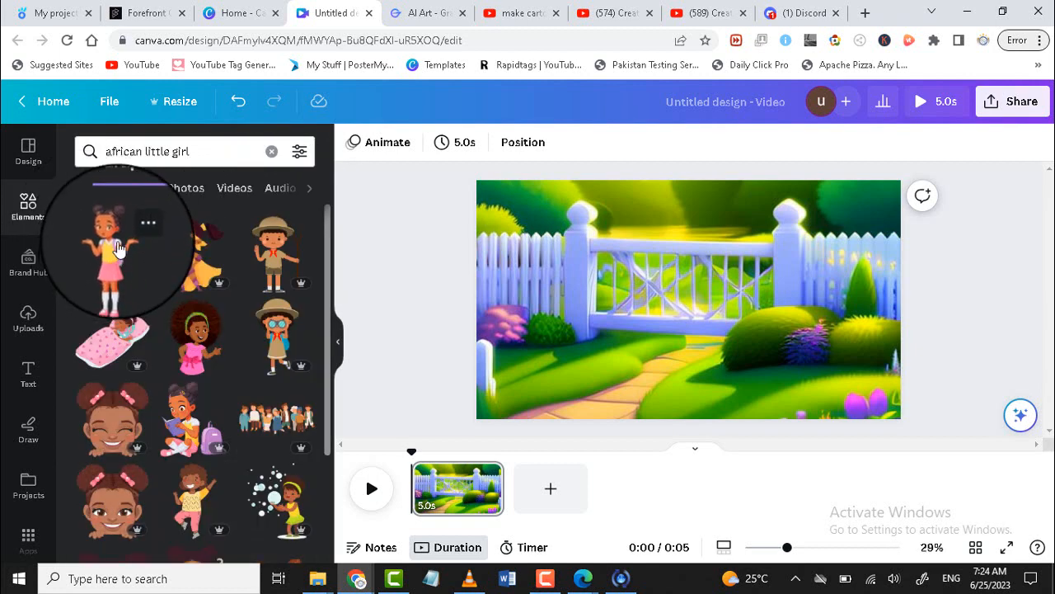
pyautogui.click(118, 247)
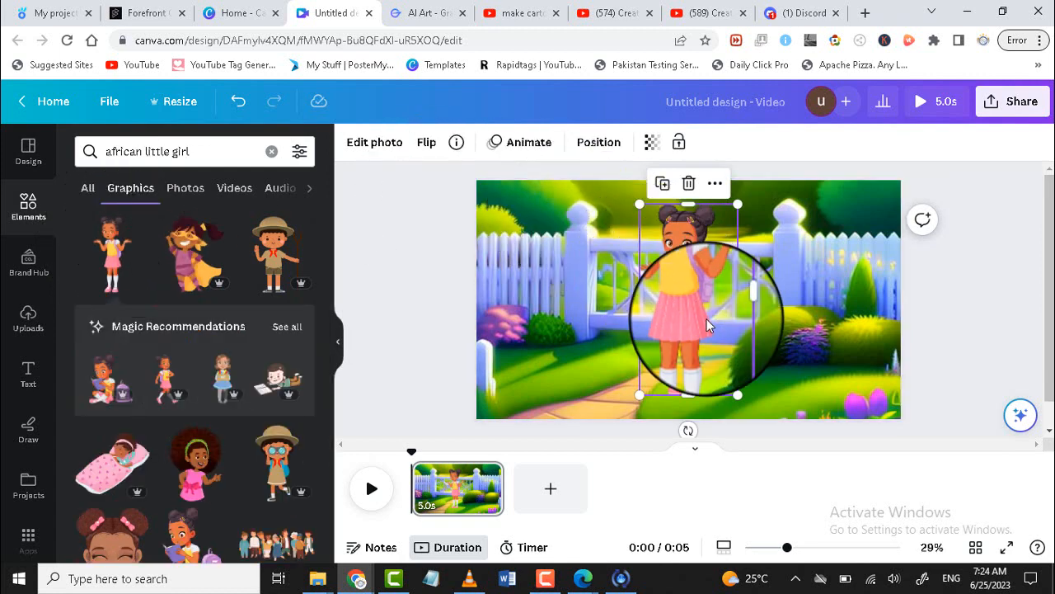
# - Shrink the standing girl to about half size and place her on the path in front of the gate
pyautogui.rightClick(705, 272)
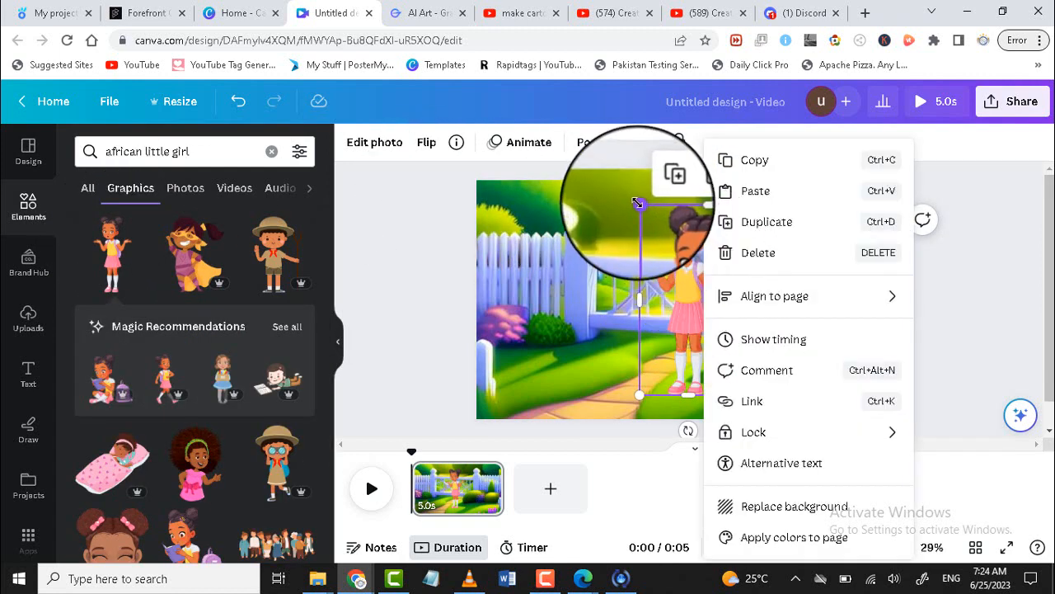
pyautogui.moveTo(639, 203); pyautogui.dragTo(690, 274)
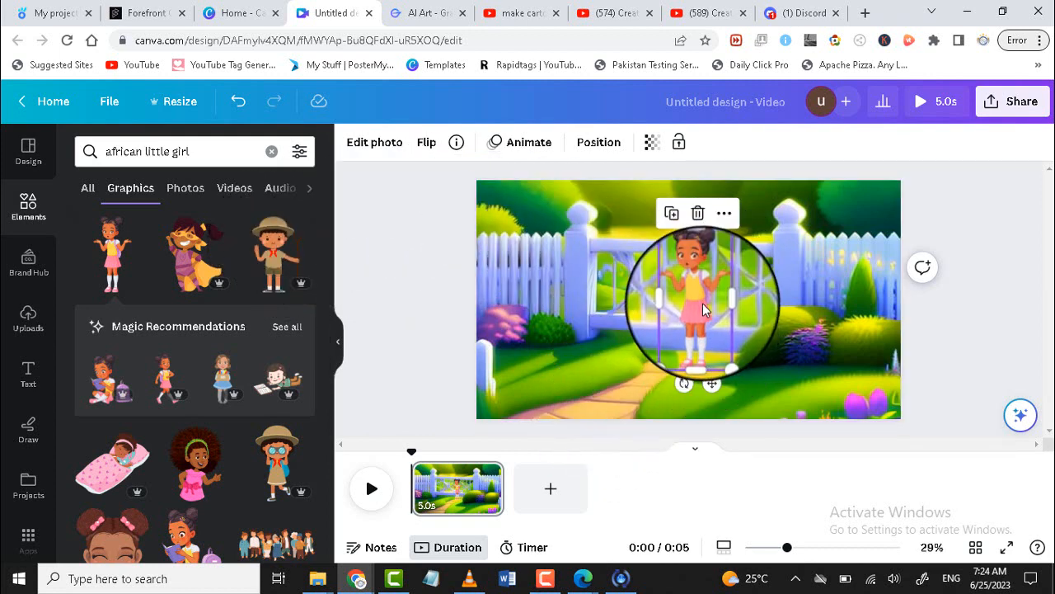
pyautogui.click(532, 168)
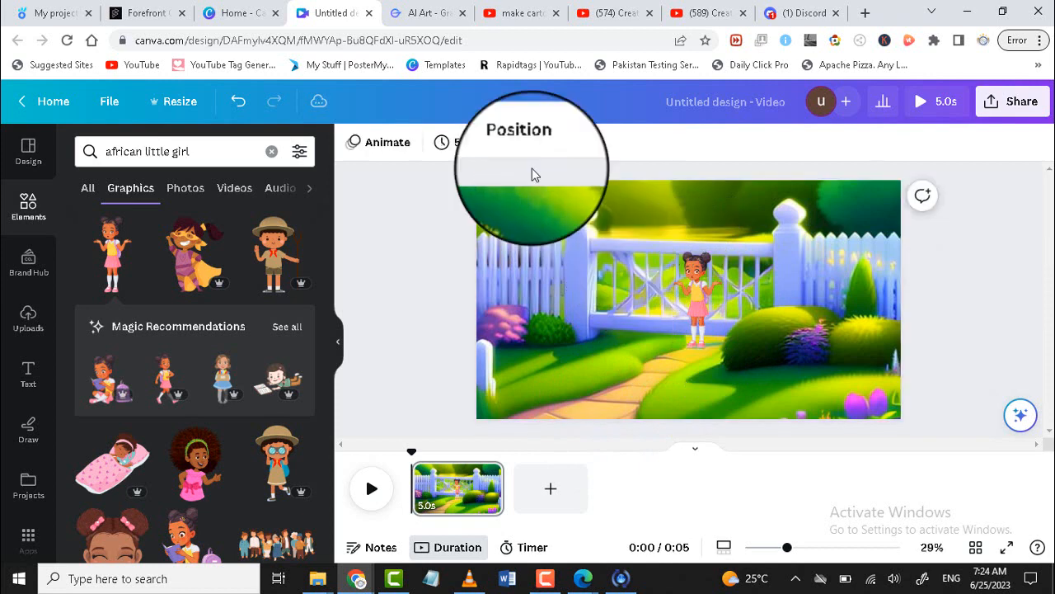
# - Create a custom animation for the standing girl that moves her along a curved path across the foreground lawn and walkway
pyautogui.click(690, 284)
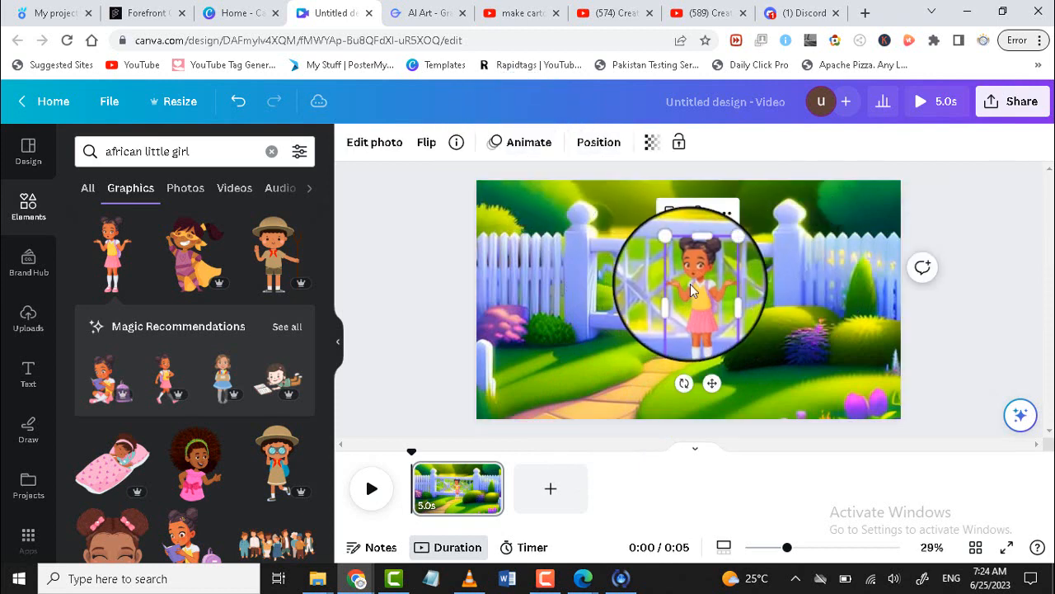
pyautogui.click(513, 142)
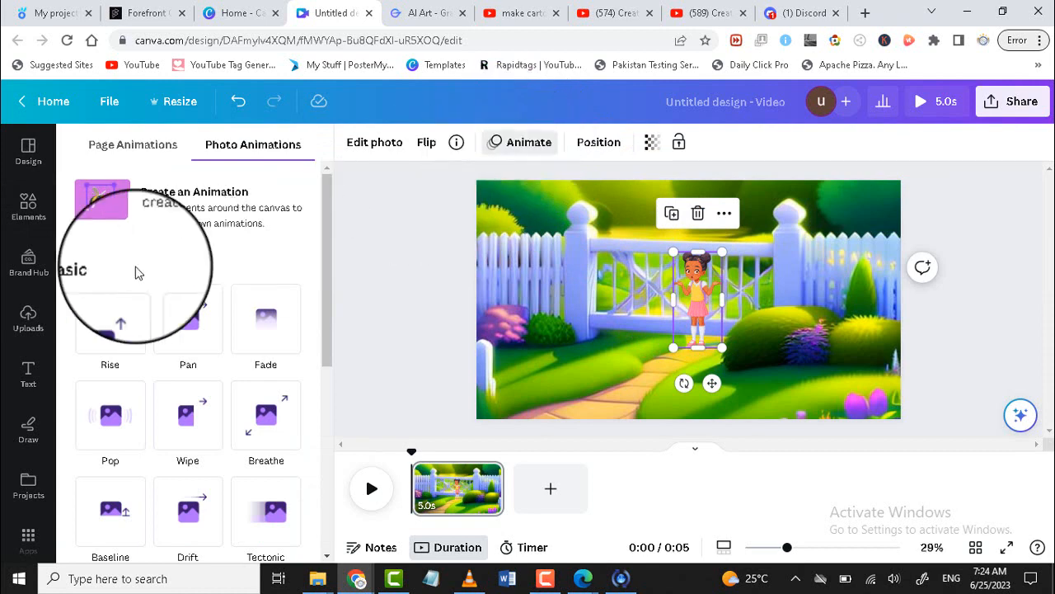
pyautogui.click(200, 211)
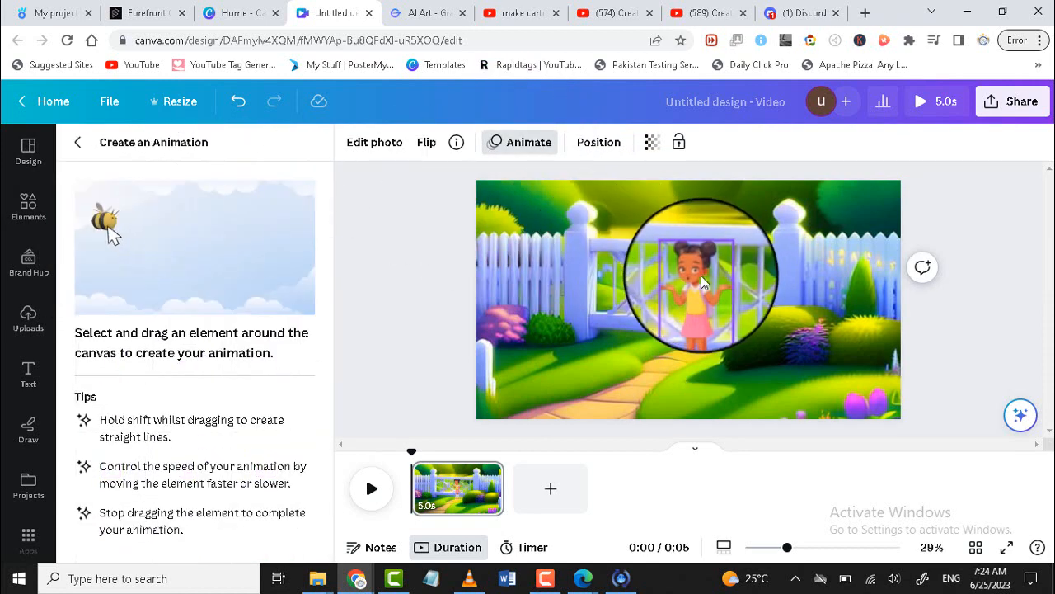
pyautogui.moveTo(700, 275)
pyautogui.mouseDown()
pyautogui.moveTo(653, 443)
pyautogui.moveTo(690, 293)
pyautogui.moveTo(597, 357)
pyautogui.moveTo(736, 350)
pyautogui.mouseUp()
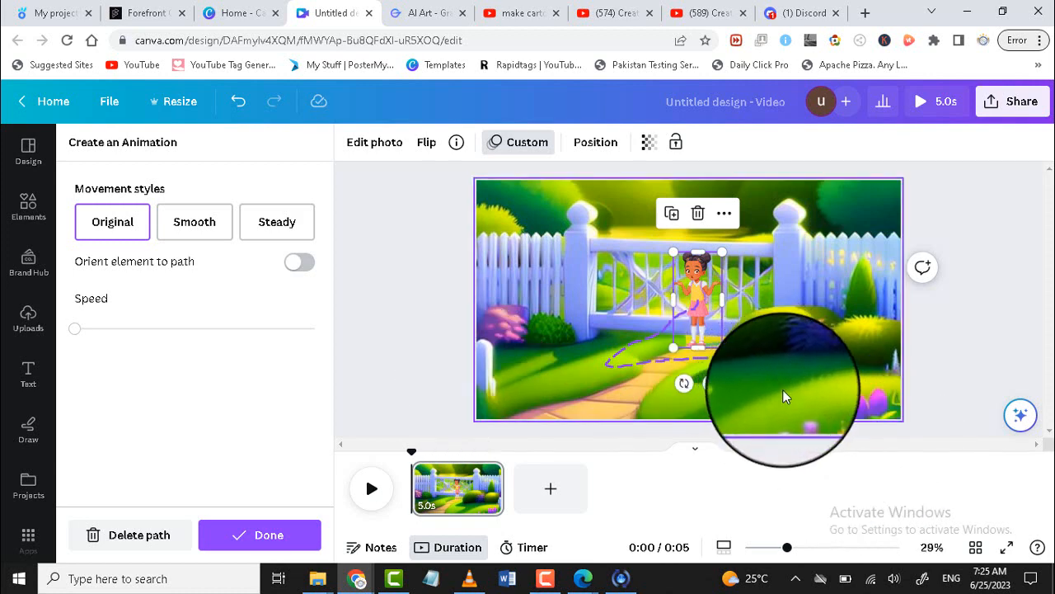
# - Duplicate the animated page and remove the standing girl from the copy, leaving only the garden gate background
pyautogui.rightClick(456, 491)
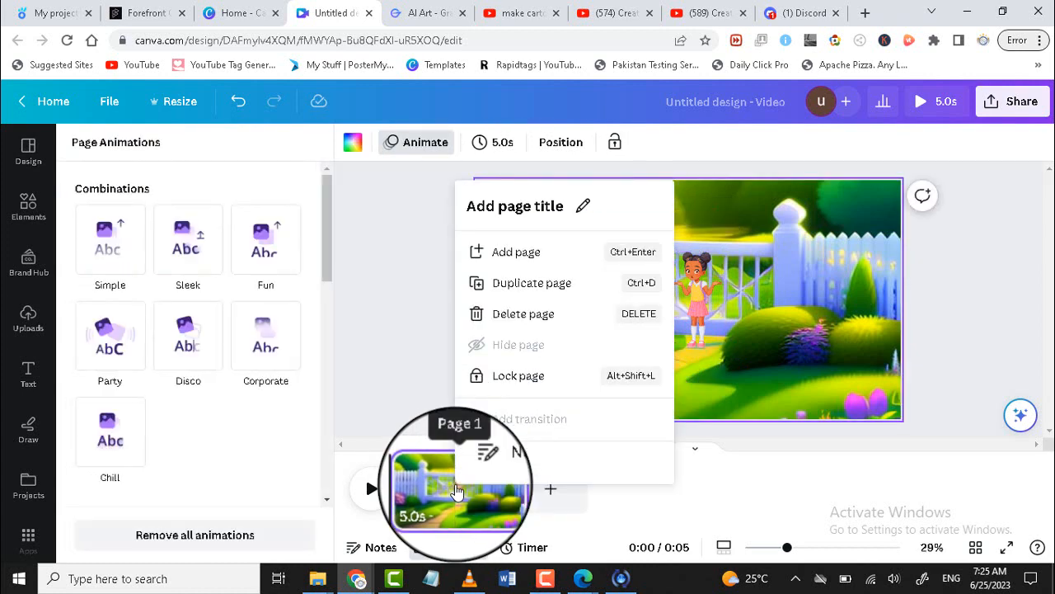
pyautogui.click(538, 285)
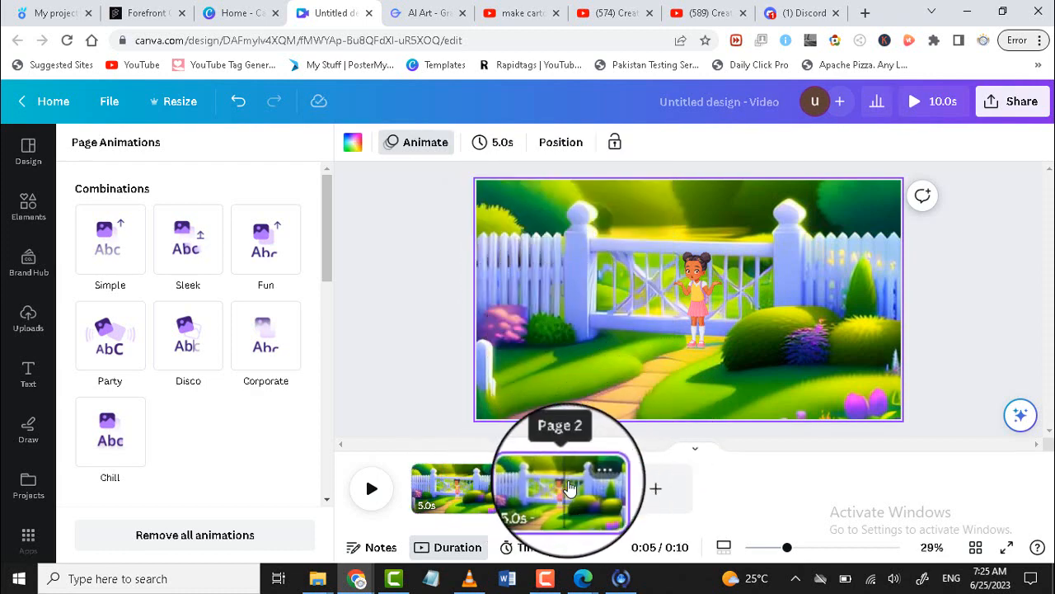
pyautogui.click(446, 499)
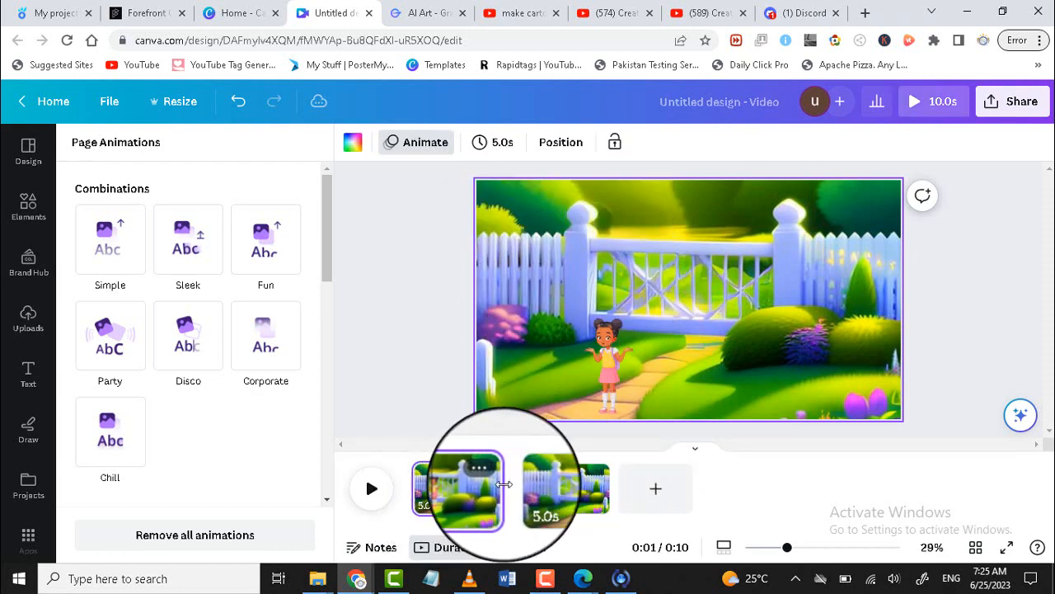
pyautogui.click(543, 492)
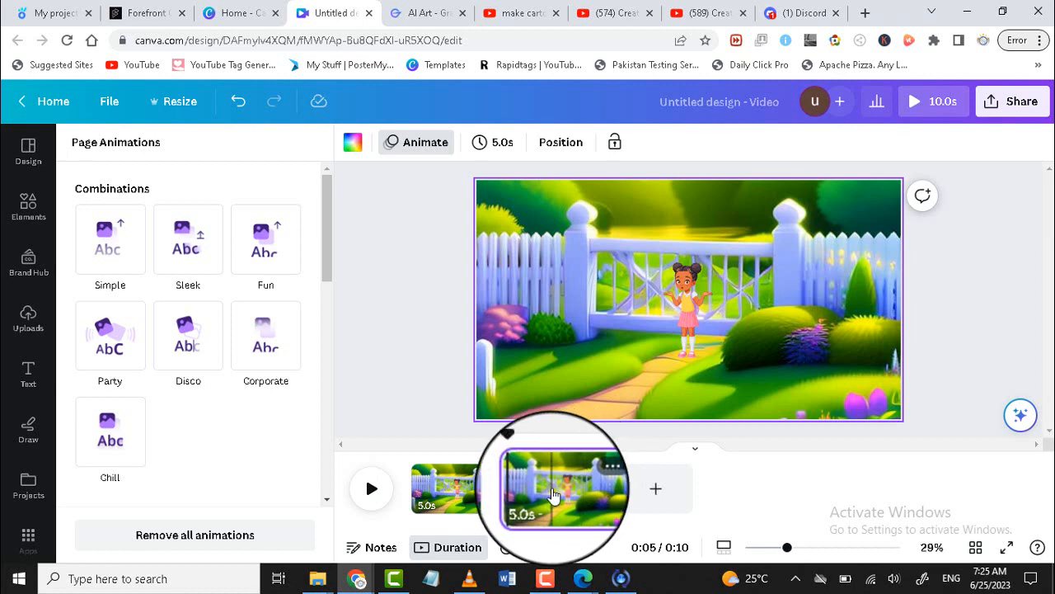
pyautogui.moveTo(692, 301)
pyautogui.mouseDown()
pyautogui.moveTo(627, 373)
pyautogui.moveTo(606, 367)
pyautogui.moveTo(613, 345)
pyautogui.mouseUp()
pyautogui.click(678, 321)
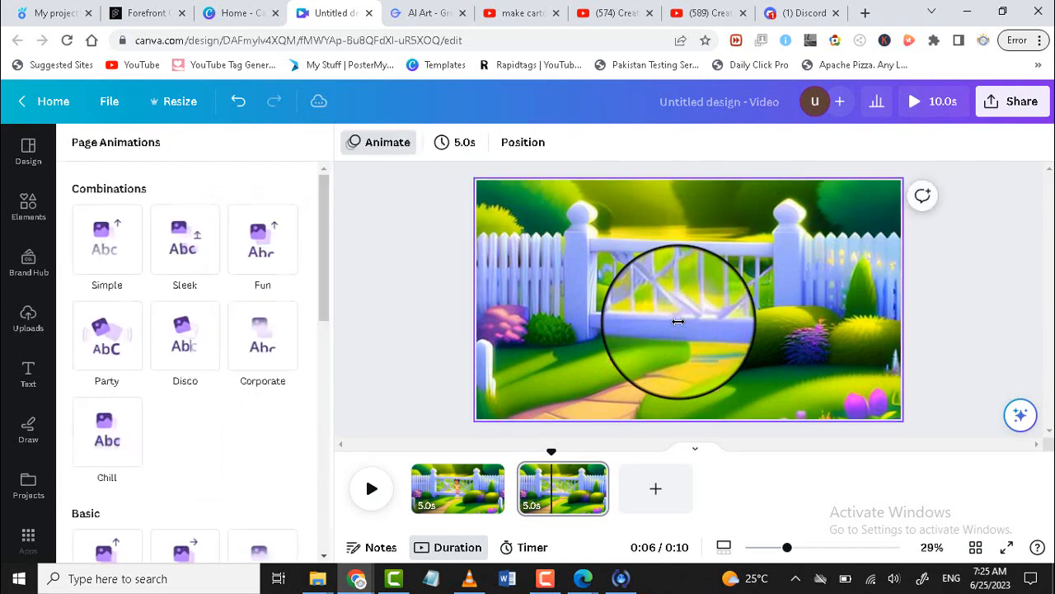
# - Search the elements for "african little girl" again and add the graphic of the girl reading beside a purple backpack to page 2
pyautogui.click(27, 211)
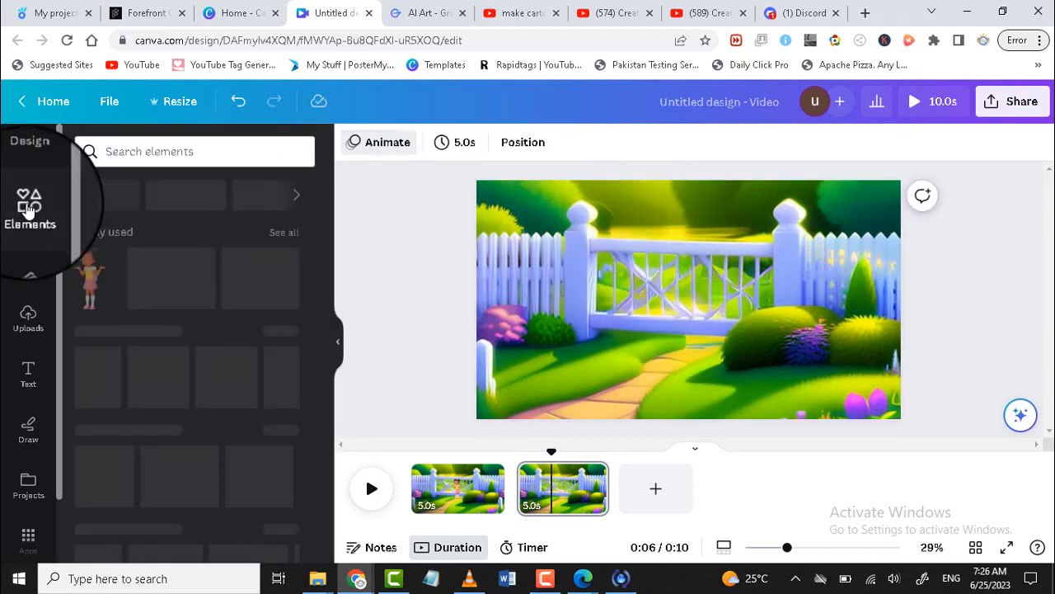
pyautogui.click(148, 150)
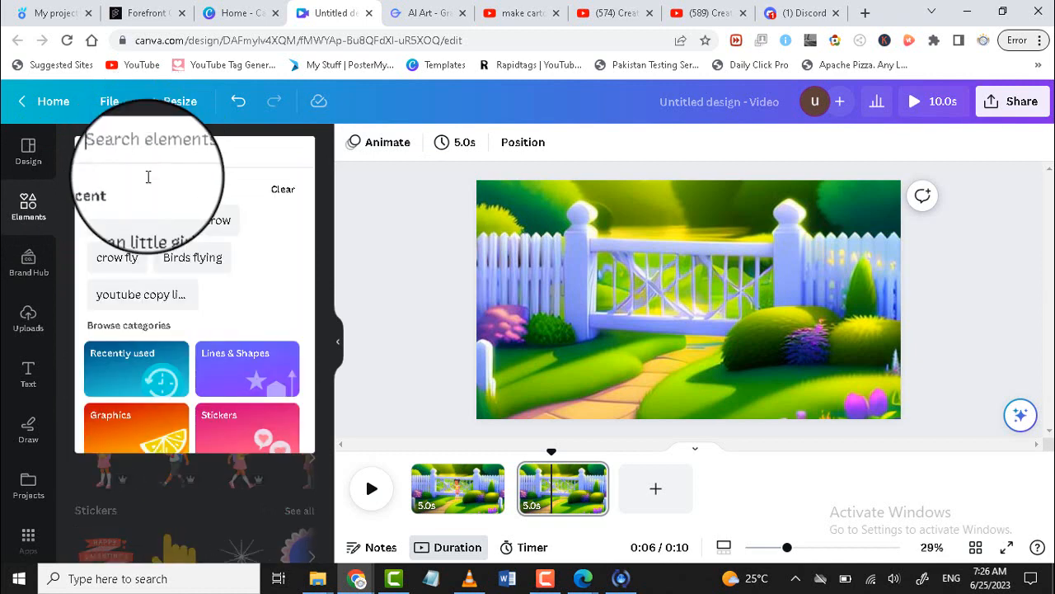
pyautogui.click(153, 224)
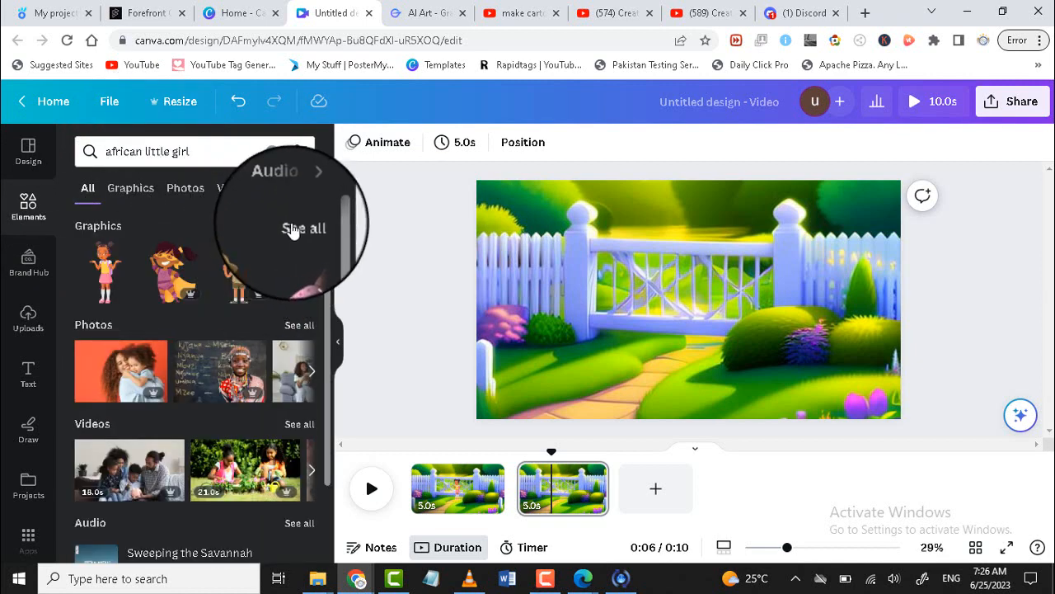
pyautogui.click(298, 227)
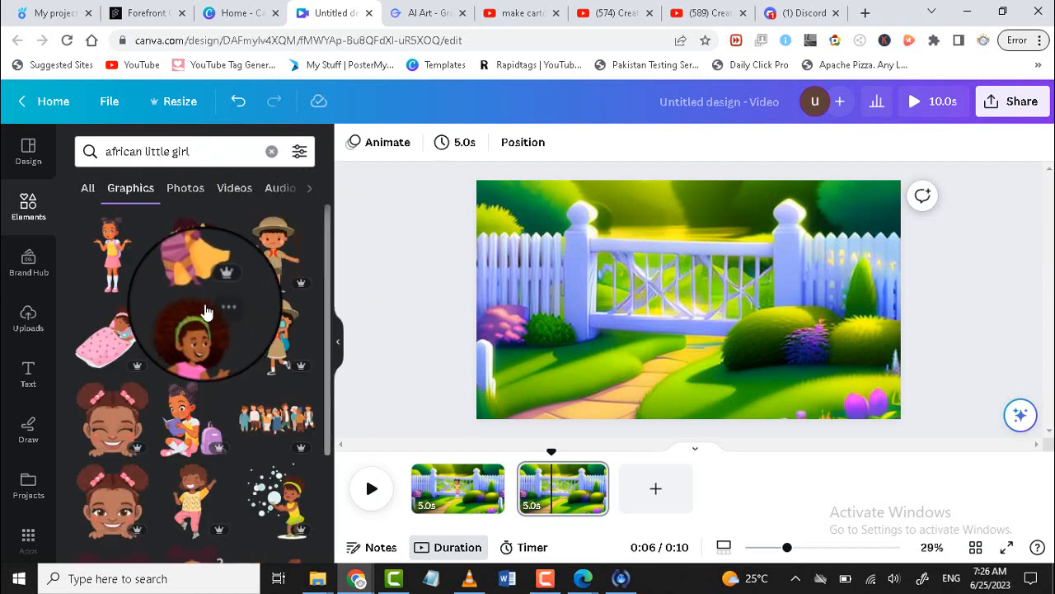
pyautogui.click(194, 420)
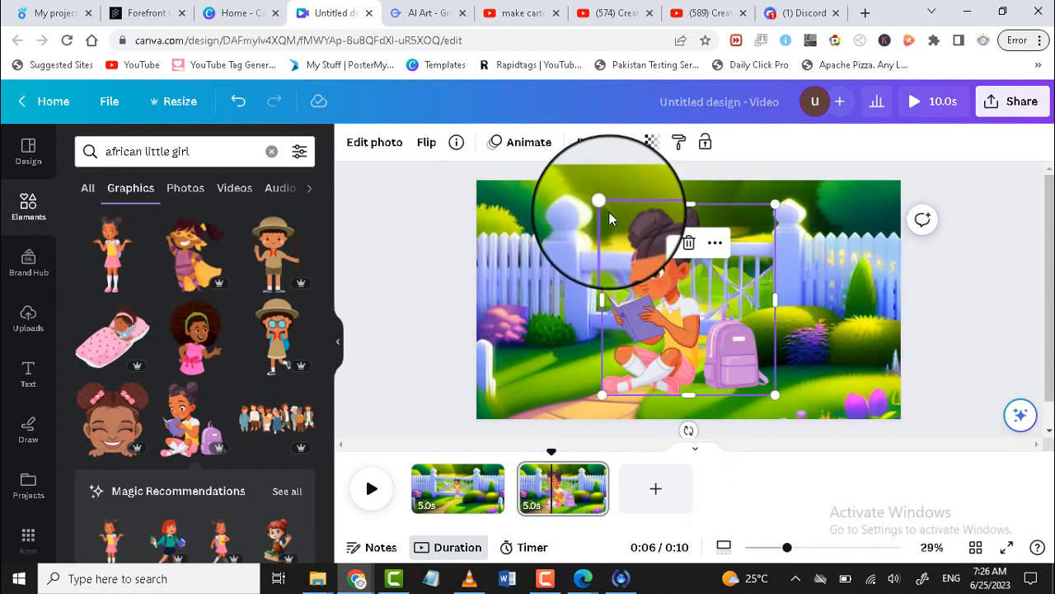
# - Shrink the reading girl, place her on the grass below the bushes at the scene's lower right, and return to page 1
pyautogui.moveTo(605, 206); pyautogui.dragTo(751, 318)
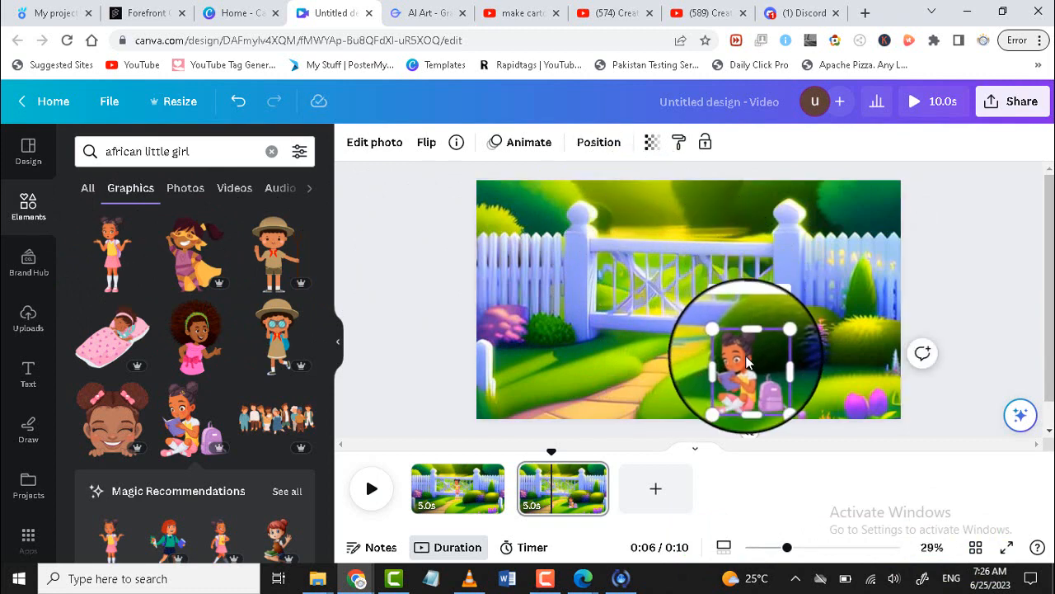
pyautogui.moveTo(746, 358); pyautogui.dragTo(814, 352)
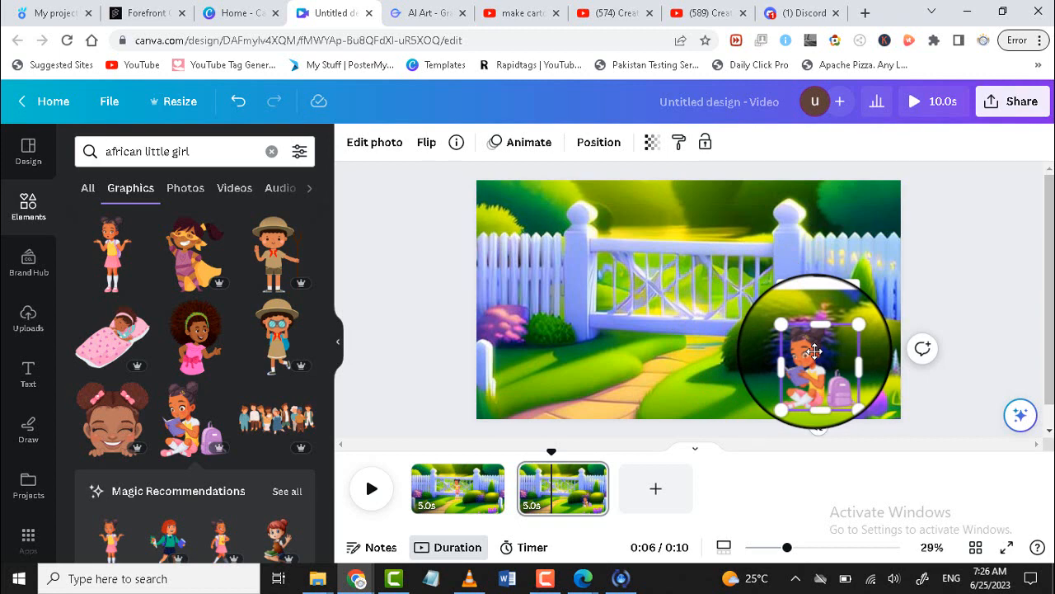
pyautogui.moveTo(815, 351); pyautogui.dragTo(815, 353)
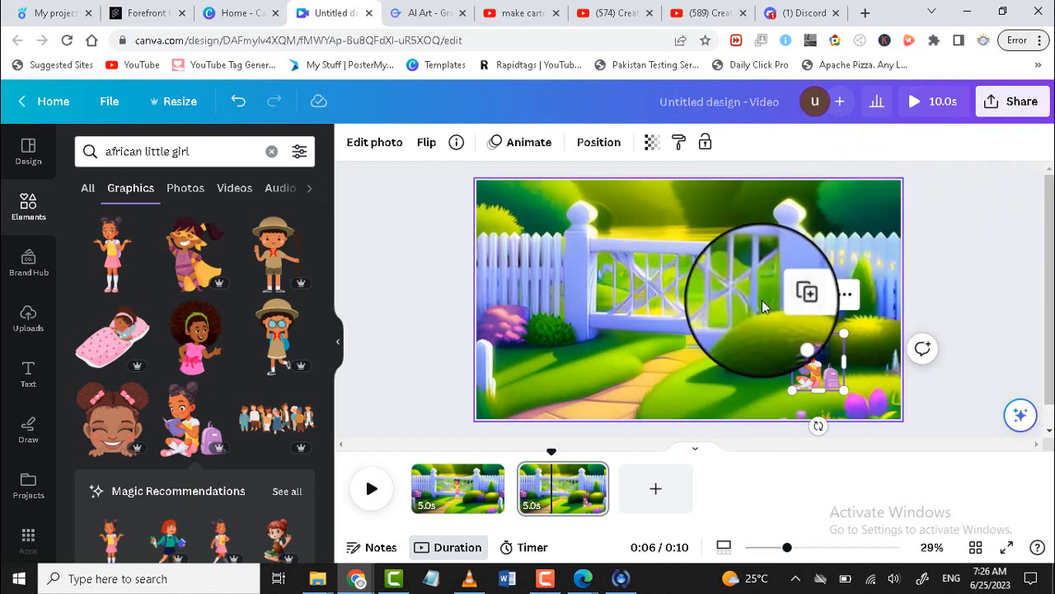
pyautogui.click(558, 497)
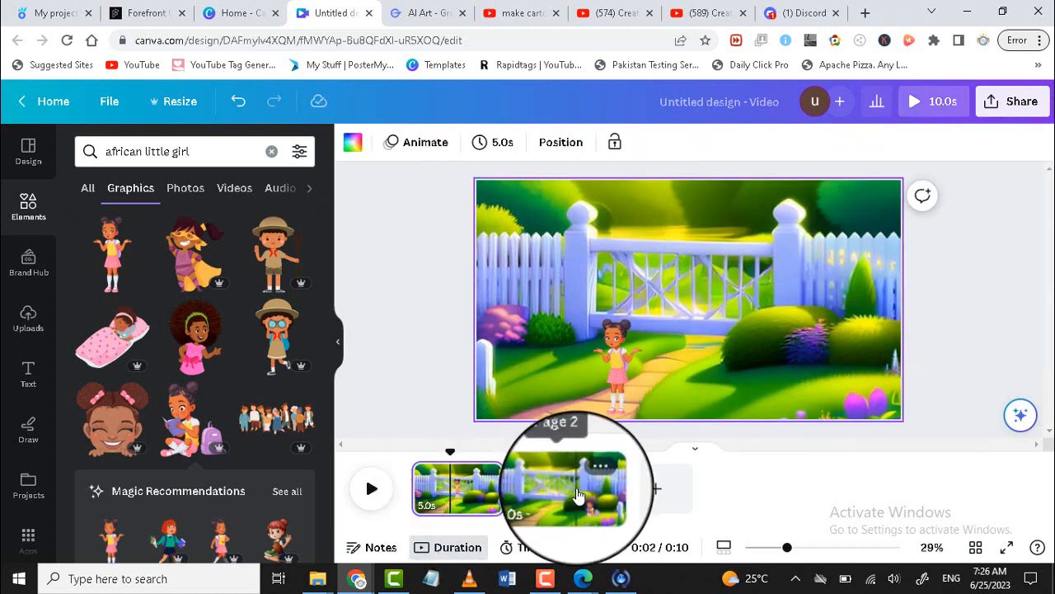
pyautogui.click(454, 491)
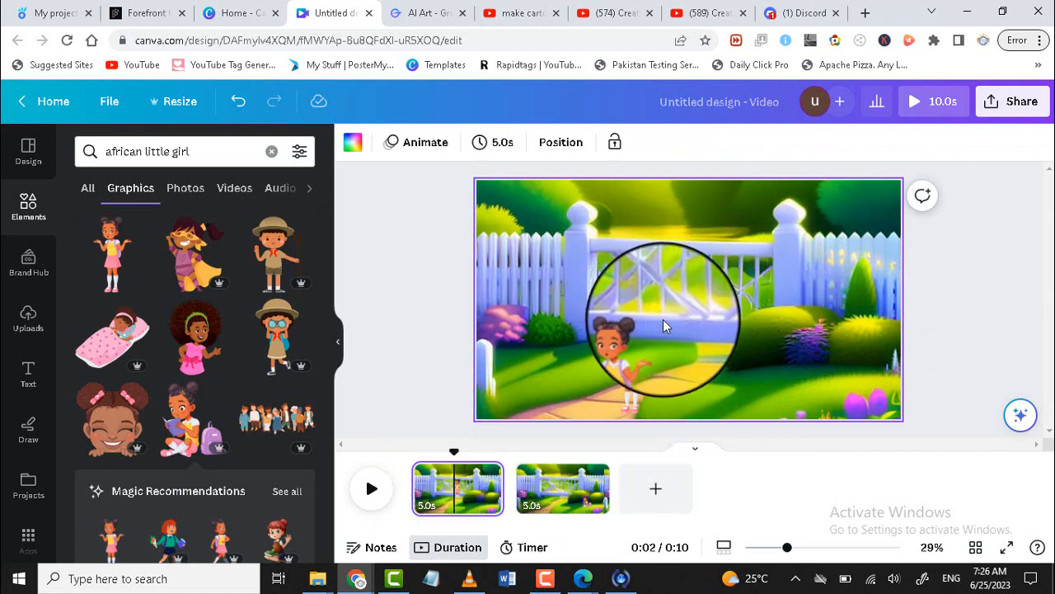
# - Add a rounded speech bubble shape to page 1 with the text "lets read a story of thirsty crow"
pyautogui.click(36, 223)
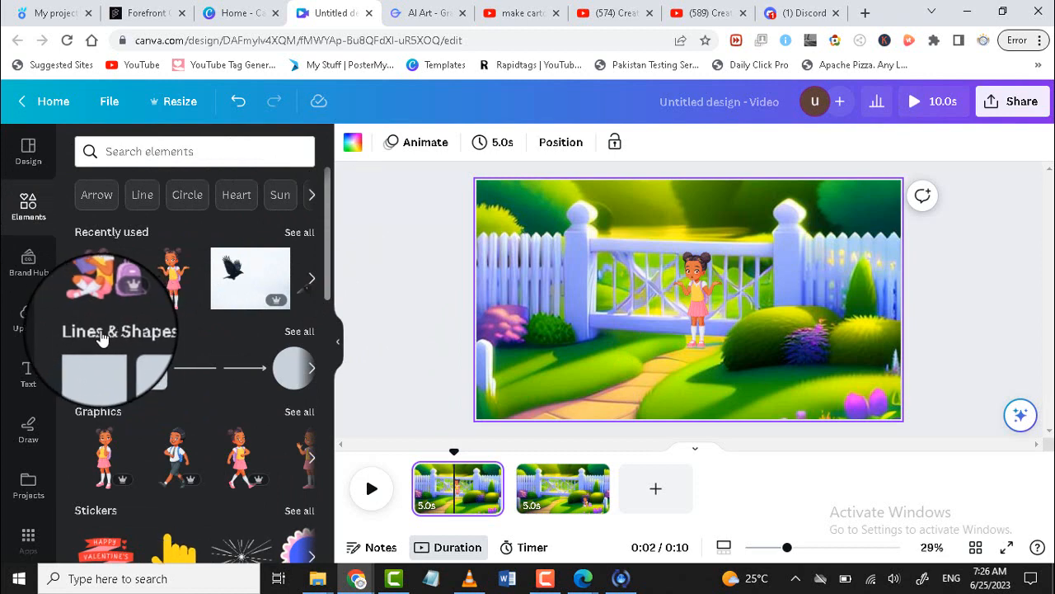
pyautogui.click(301, 336)
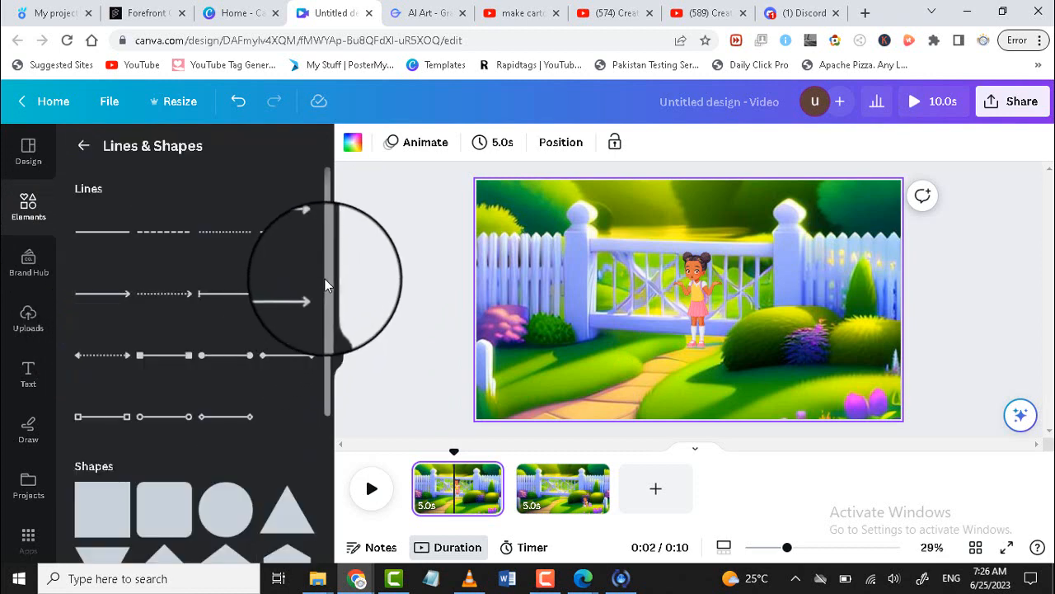
pyautogui.moveTo(328, 282); pyautogui.dragTo(329, 457)
pyautogui.moveTo(230, 401)
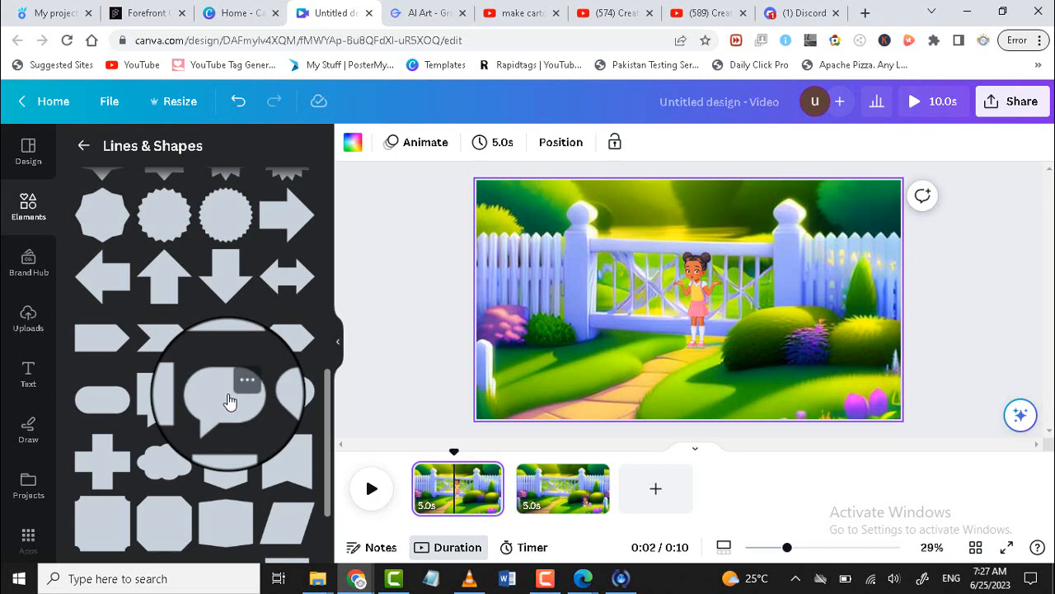
pyautogui.click(230, 402)
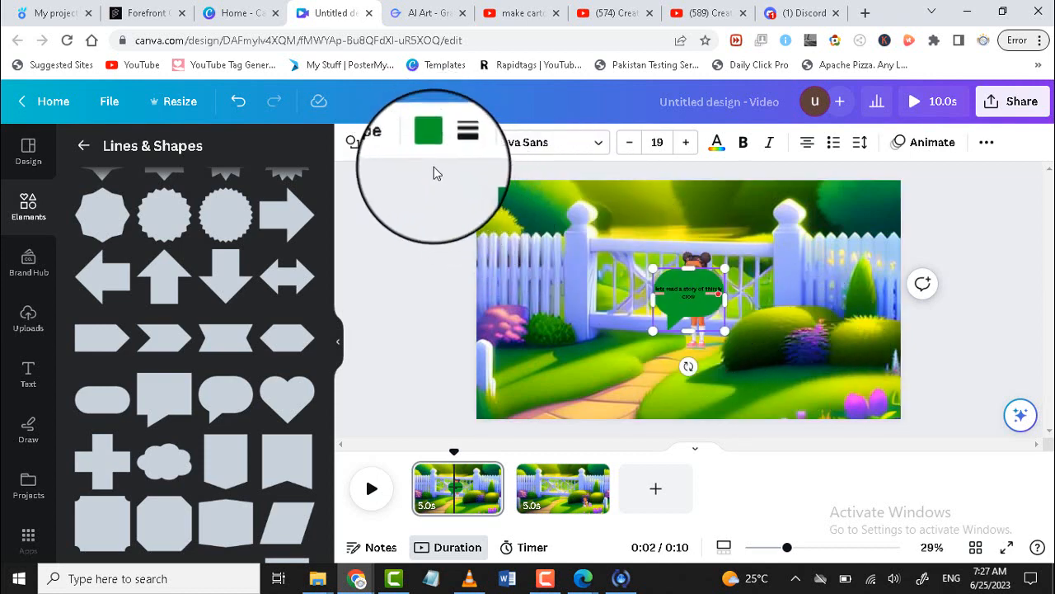
# - Recolor the speech bubble with the dark brown from the girl's photo colors
pyautogui.click(429, 145)
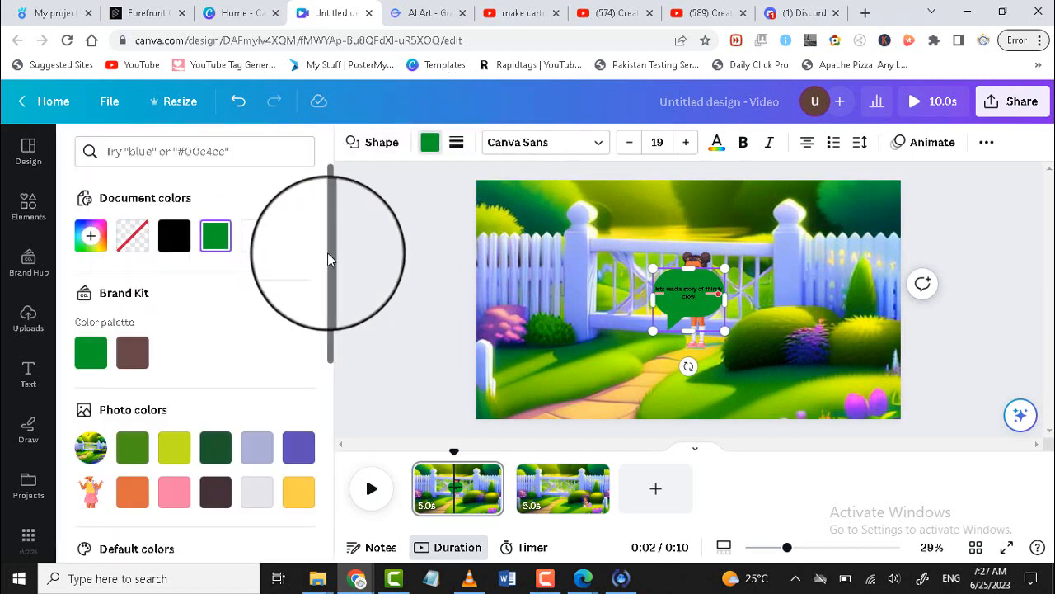
pyautogui.moveTo(331, 253); pyautogui.dragTo(332, 296)
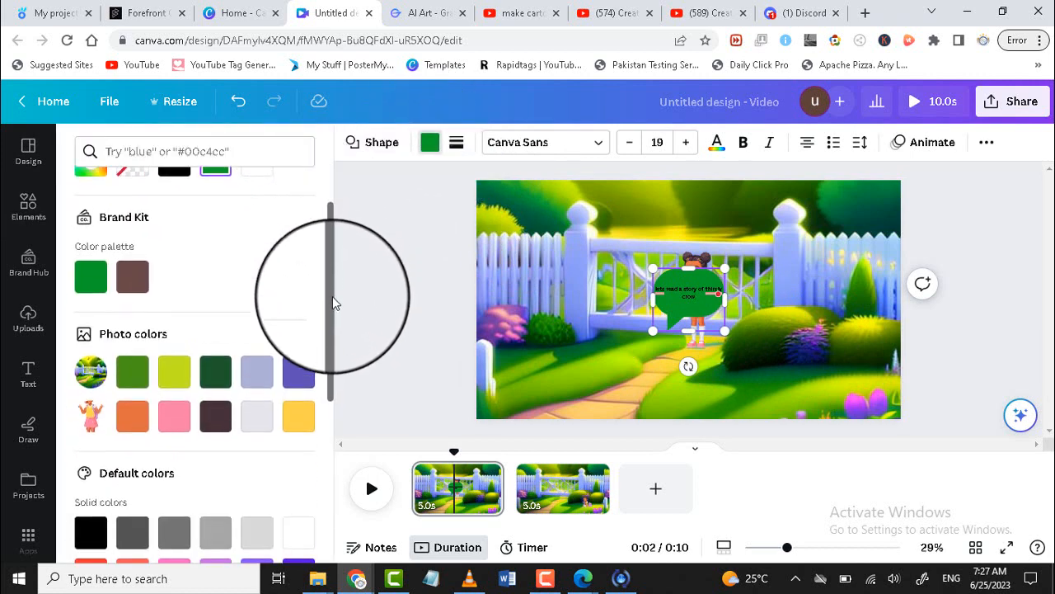
pyautogui.click(208, 401)
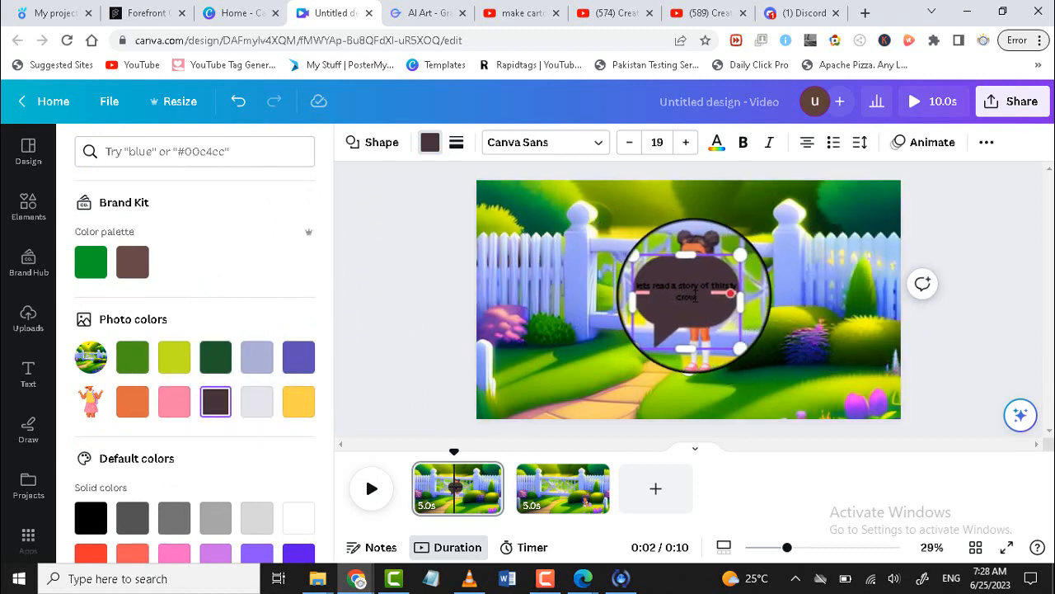
# - Make the speech bubble's text white and bold at font size 26
pyautogui.moveTo(698, 297); pyautogui.dragTo(655, 291)
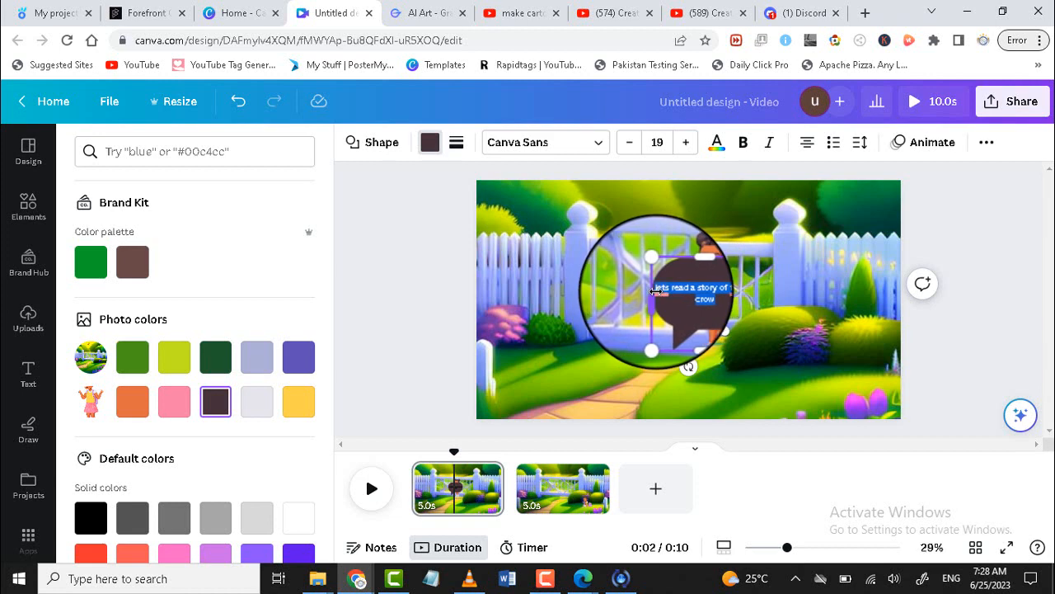
pyautogui.click(717, 146)
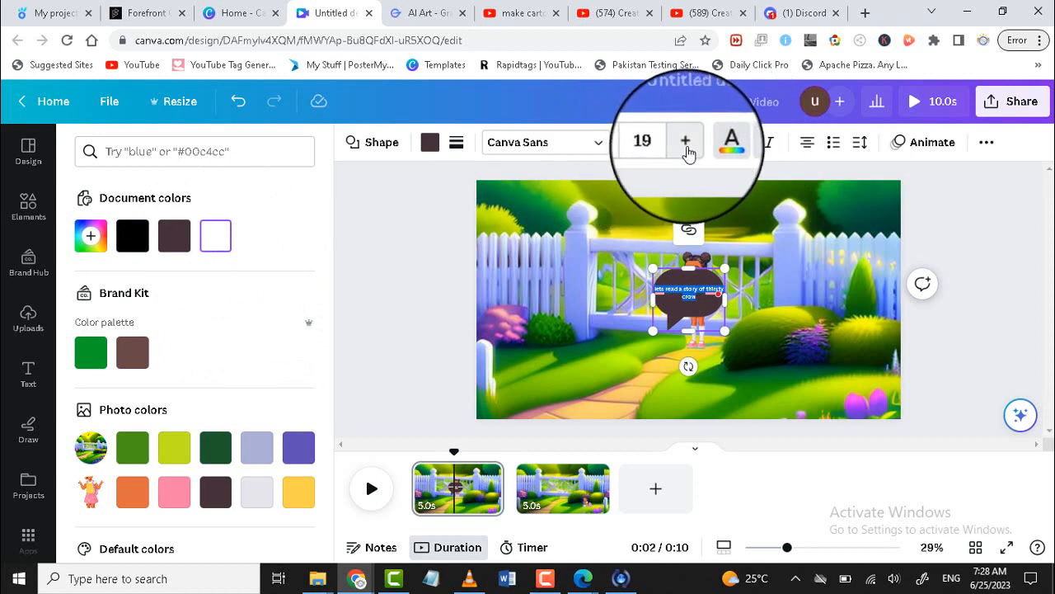
pyautogui.click(685, 143)
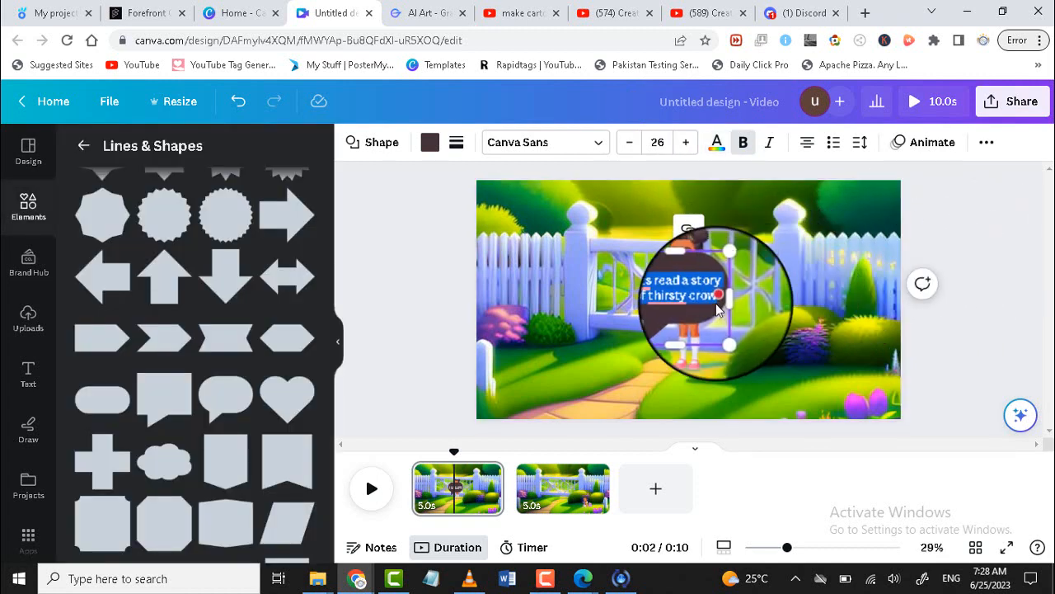
pyautogui.click(601, 336)
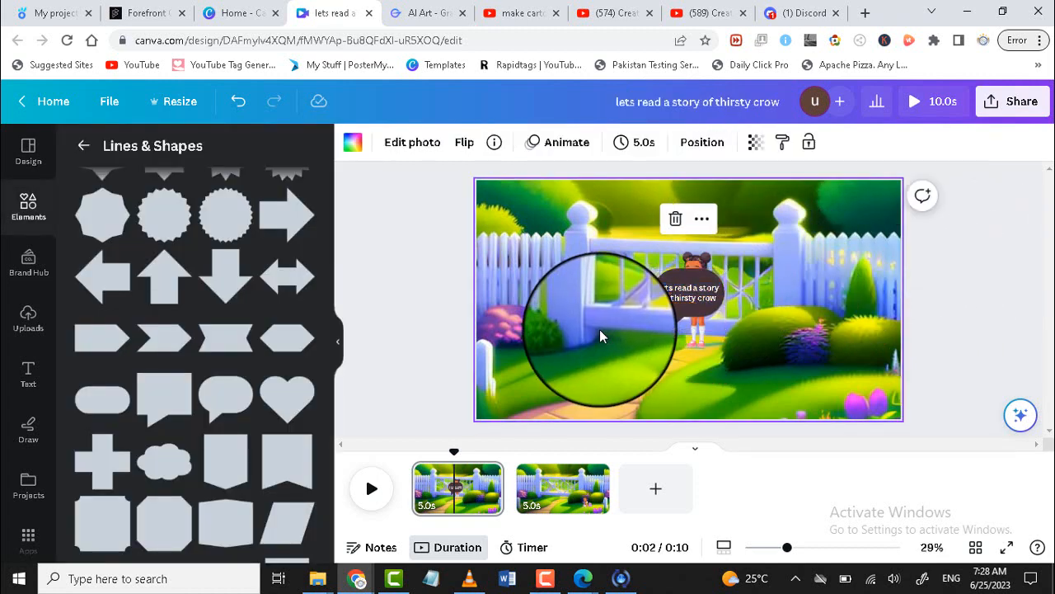
# - Place the speech bubble above the standing girl's head with its tail toward her, and group it with the girl
pyautogui.click(724, 264)
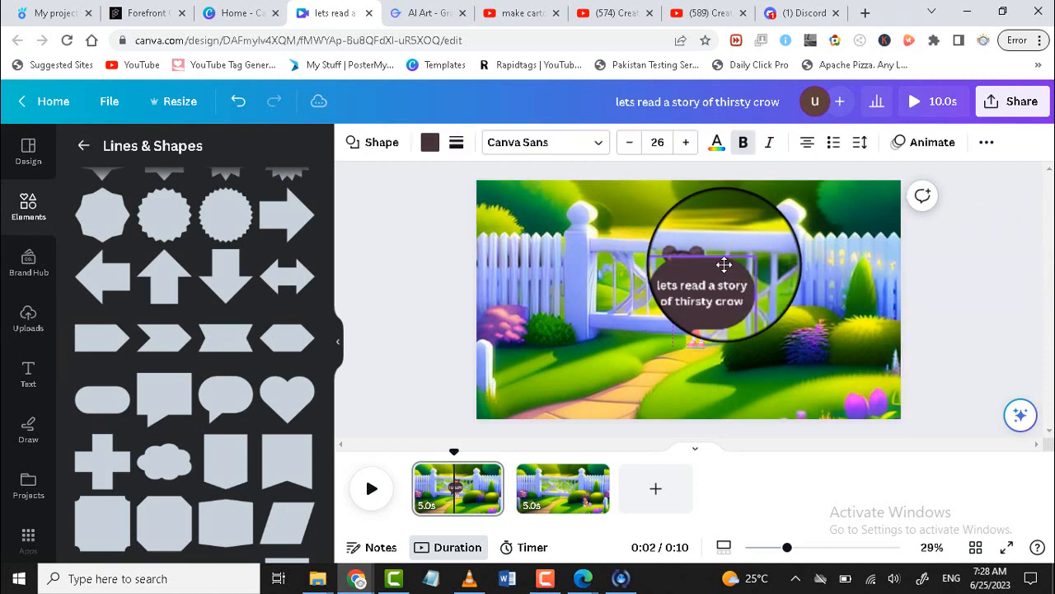
pyautogui.moveTo(724, 264); pyautogui.dragTo(738, 221)
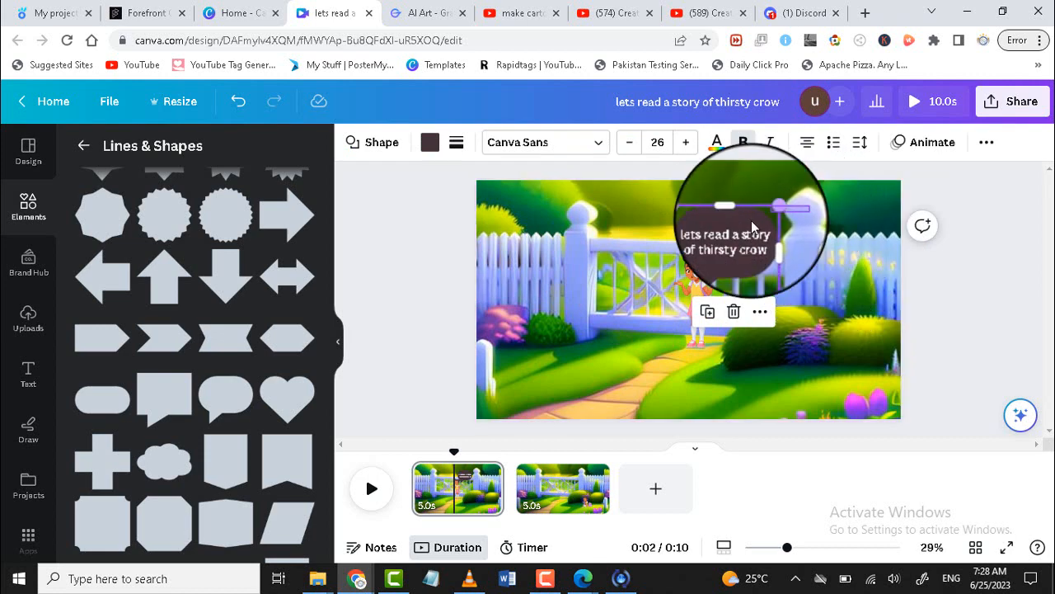
pyautogui.keyDown('shift'); pyautogui.click(691, 300); pyautogui.keyUp('shift')
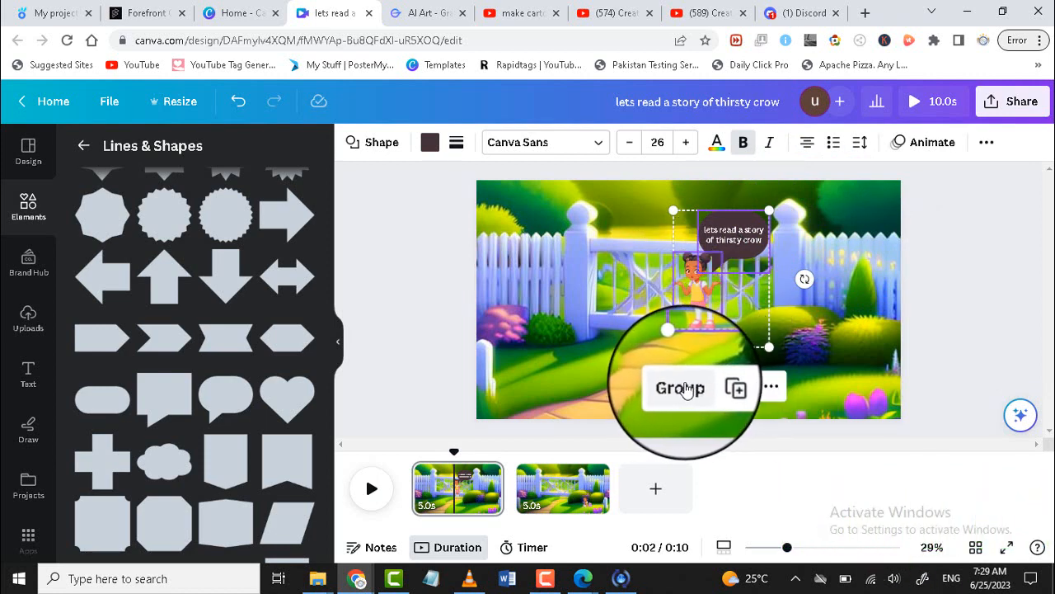
pyautogui.click(683, 387)
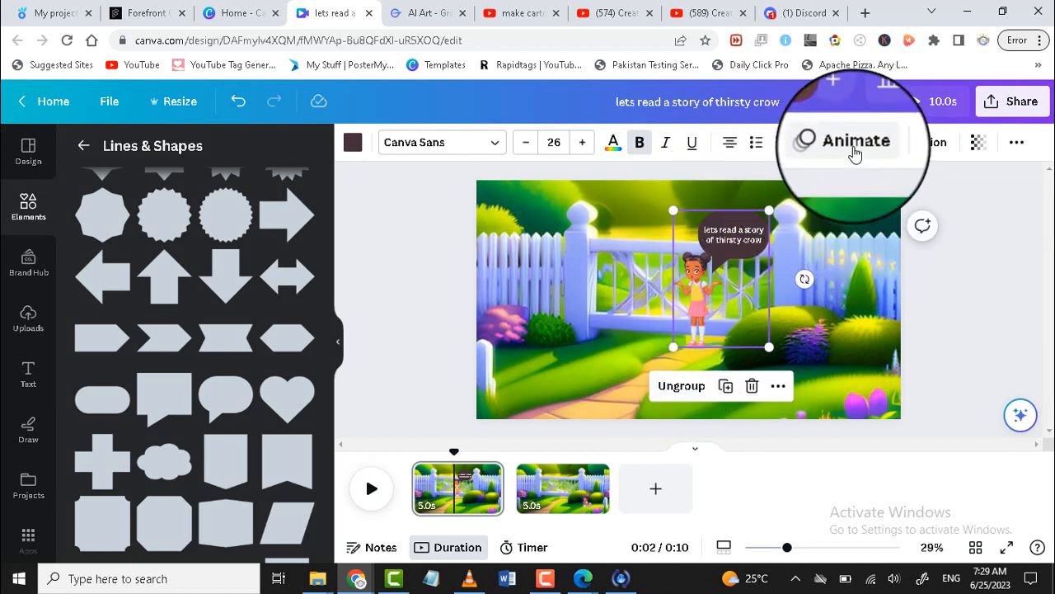
# - Create a custom animation that moves the grouped girl and bubble along a path in front of the gate toward the bushes
pyautogui.click(852, 149)
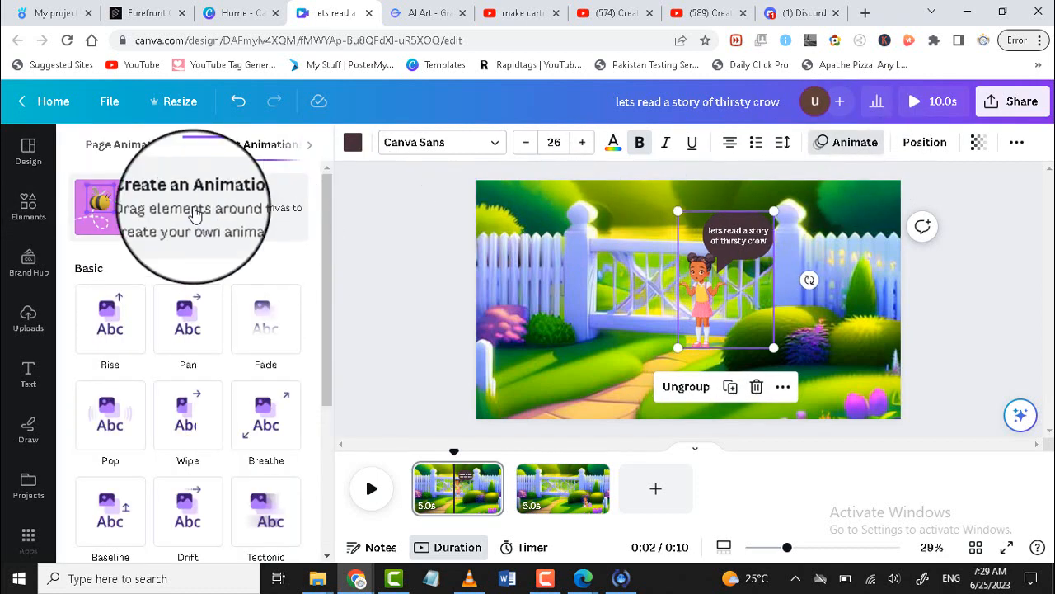
pyautogui.click(194, 212)
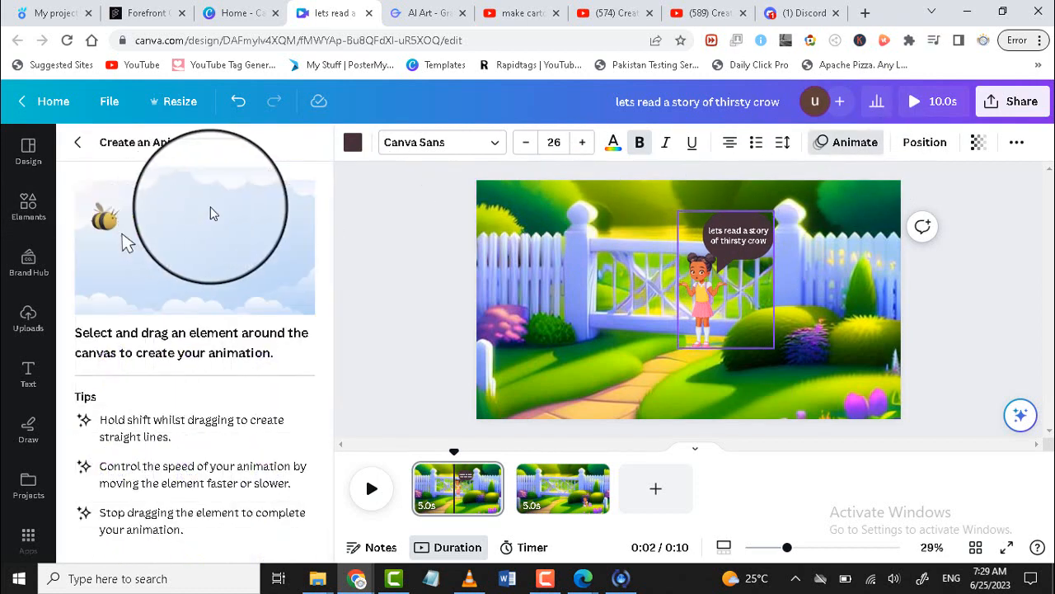
pyautogui.moveTo(719, 295)
pyautogui.mouseDown()
pyautogui.moveTo(640, 337)
pyautogui.moveTo(779, 349)
pyautogui.mouseUp()
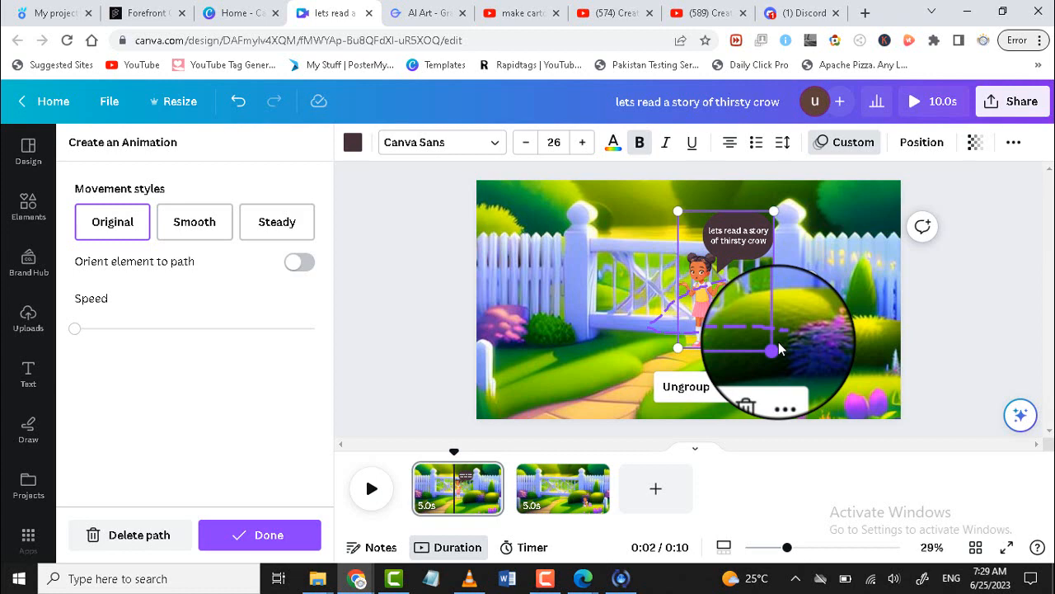
# - Search the graphics for "crow", add the black flying crow silhouette, and shrink it into the scene's upper right above the fence
pyautogui.click(28, 206)
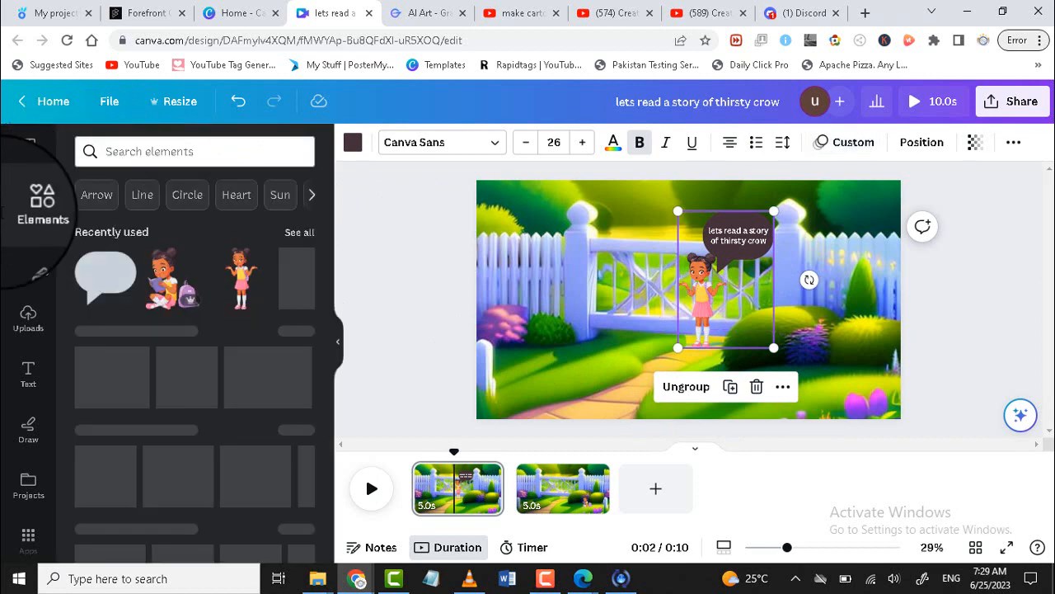
pyautogui.click(164, 156)
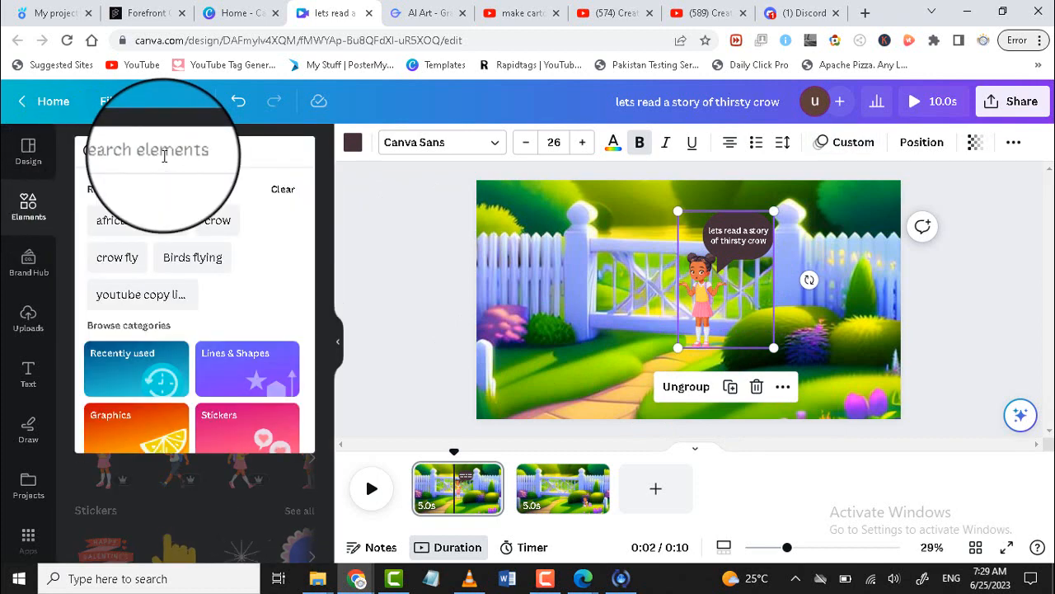
pyautogui.click(208, 228)
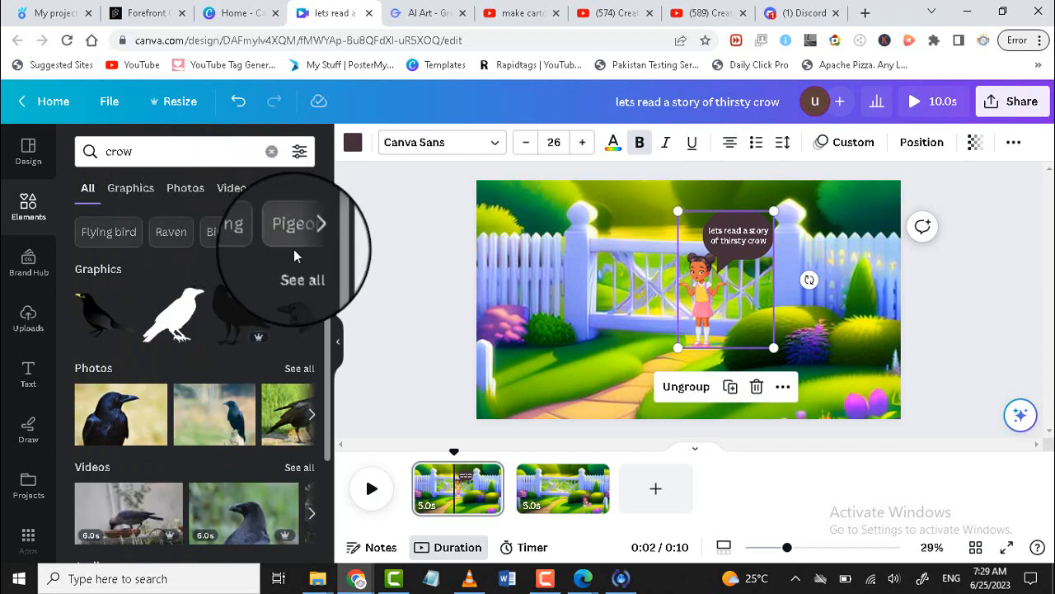
pyautogui.click(299, 270)
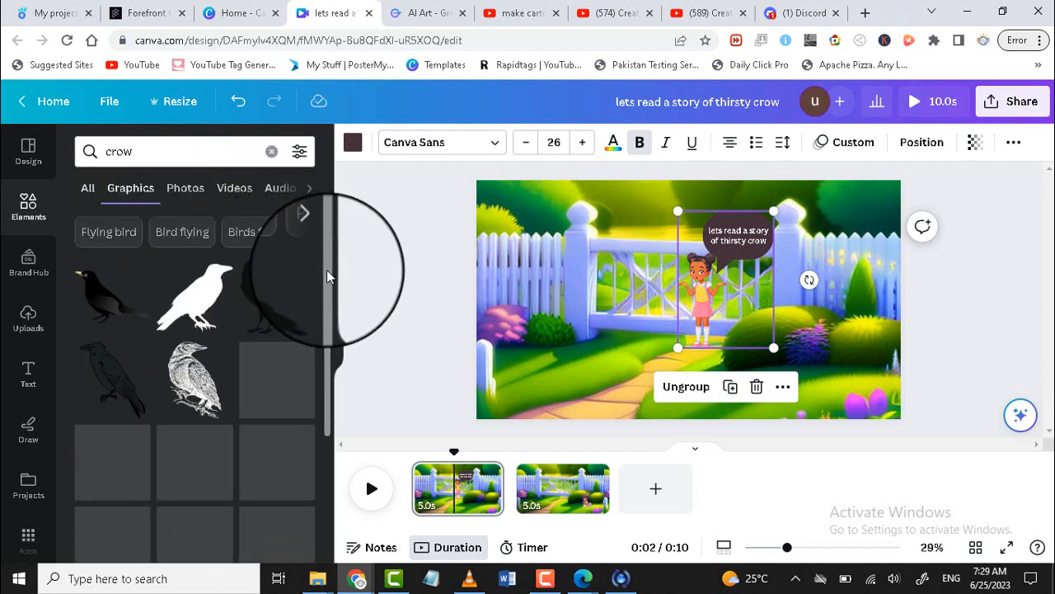
pyautogui.moveTo(330, 270); pyautogui.dragTo(328, 363)
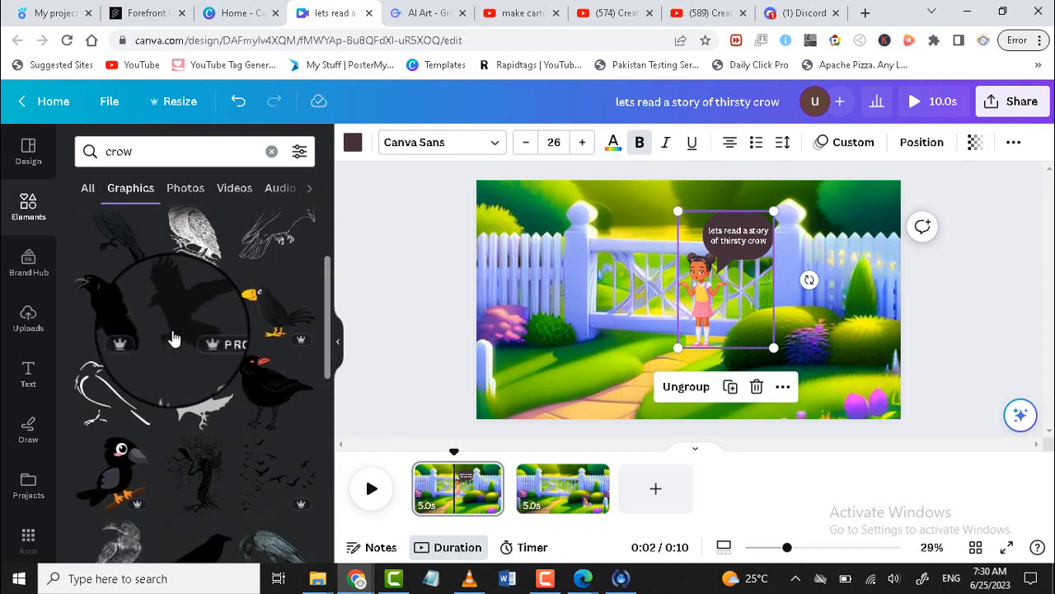
pyautogui.click(173, 338)
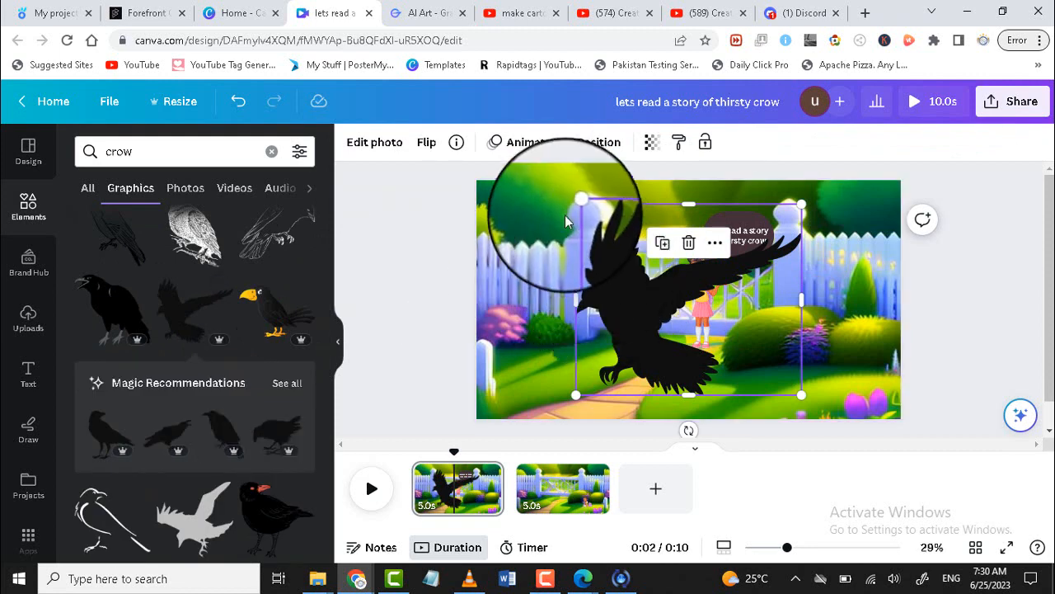
pyautogui.moveTo(577, 203); pyautogui.dragTo(842, 200)
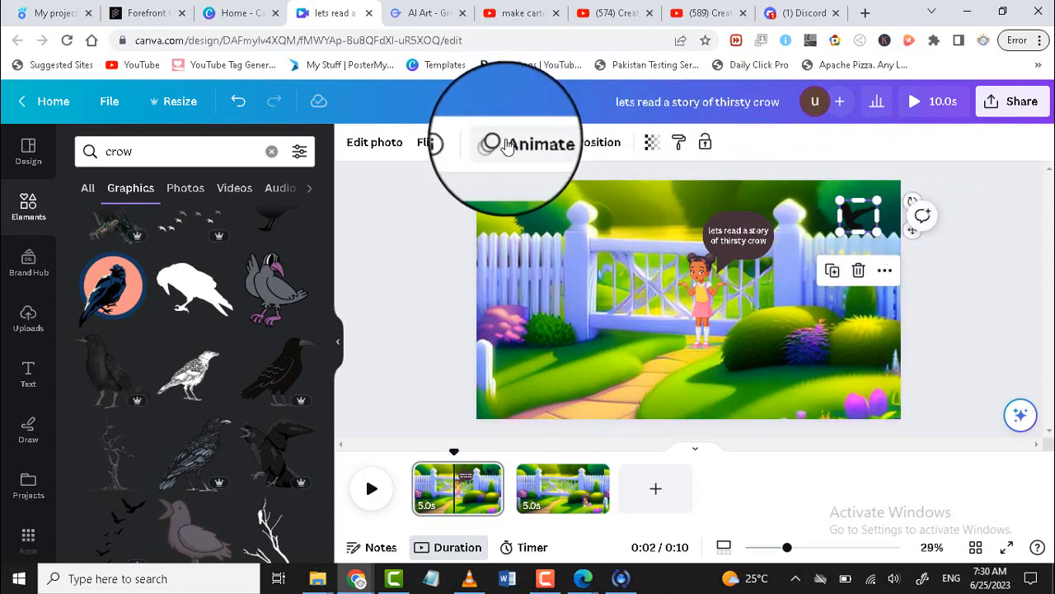
# - Create a custom animation that flies the crow leftward across the scene along a nearly straight path above the gate
pyautogui.click(507, 144)
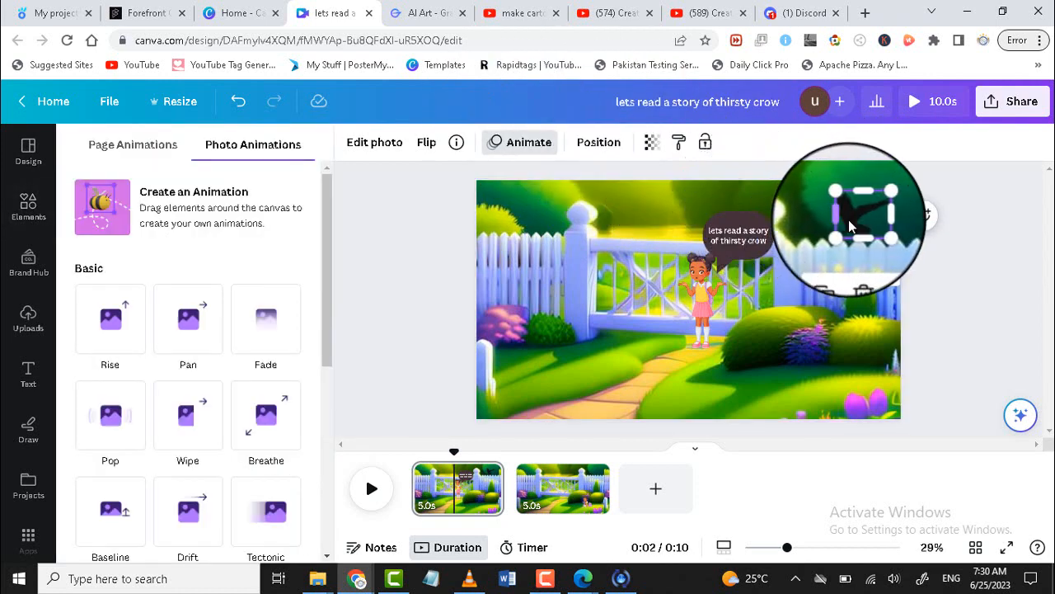
pyautogui.click(205, 202)
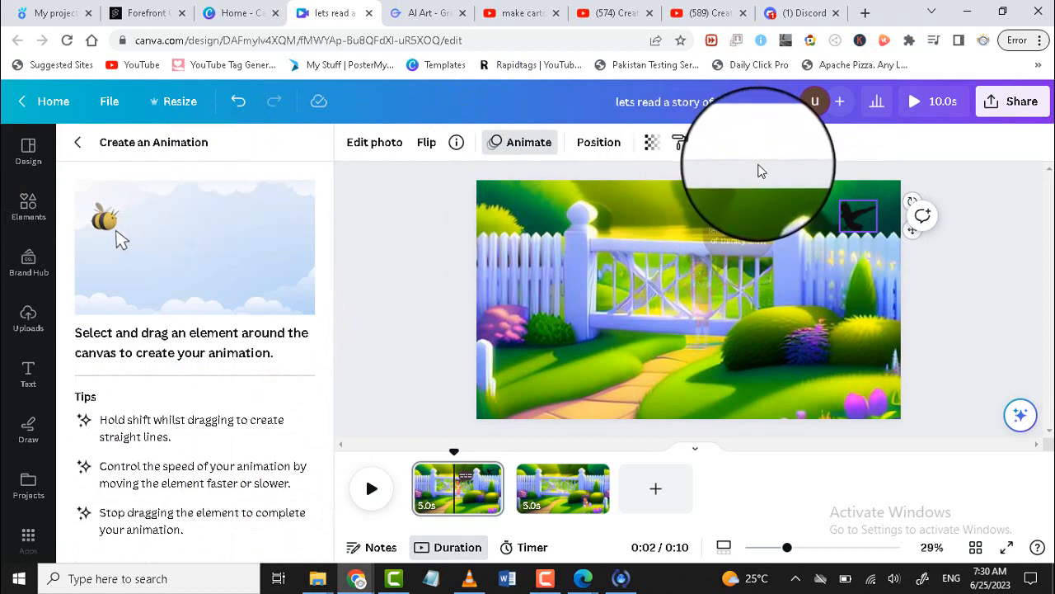
pyautogui.moveTo(859, 217)
pyautogui.mouseDown()
pyautogui.moveTo(748, 206)
pyautogui.moveTo(496, 220)
pyautogui.mouseUp()
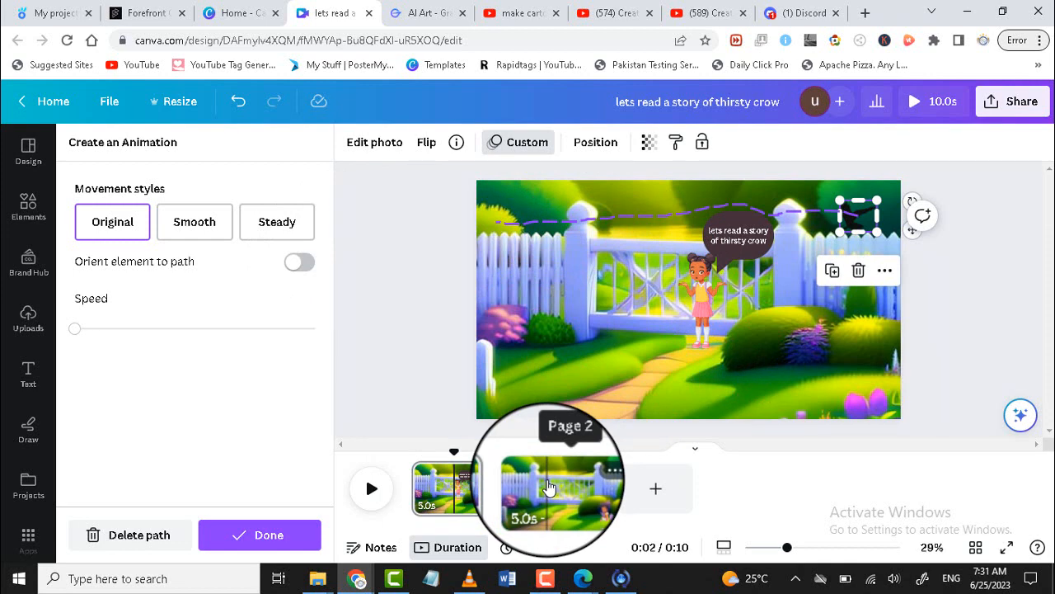
# - Show page 2 of the video, and review the Urdu thirsty crow story in the Forefront AI chat
pyautogui.click(549, 487)
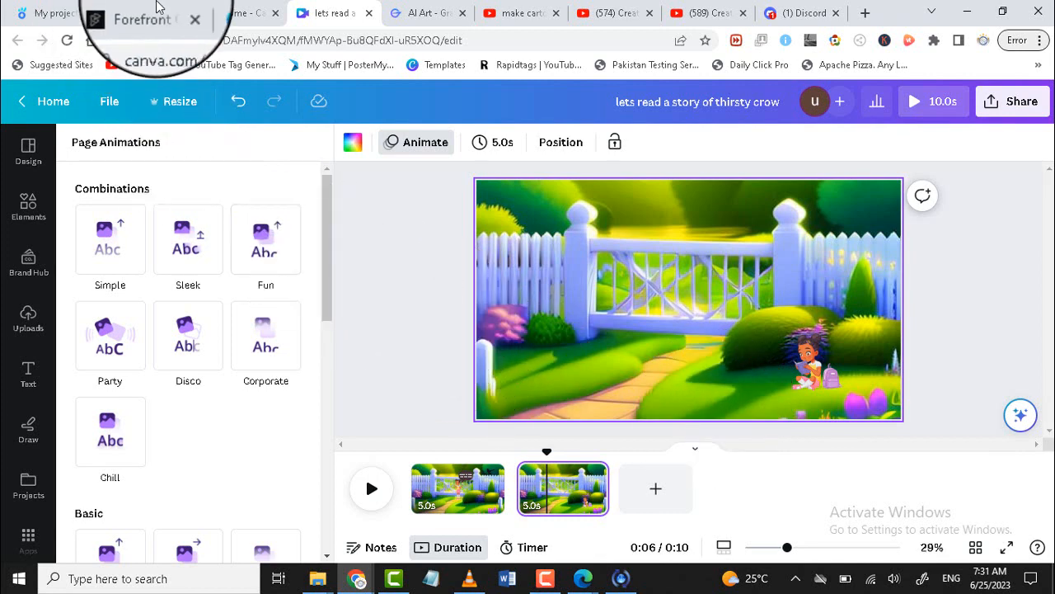
pyautogui.click(149, 18)
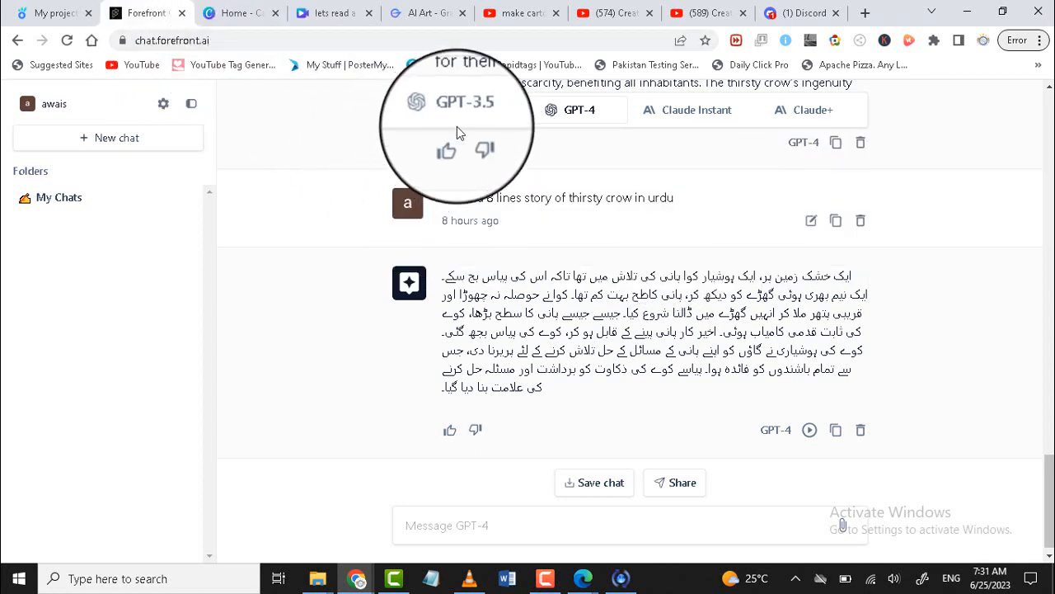
pyautogui.moveTo(459, 123)
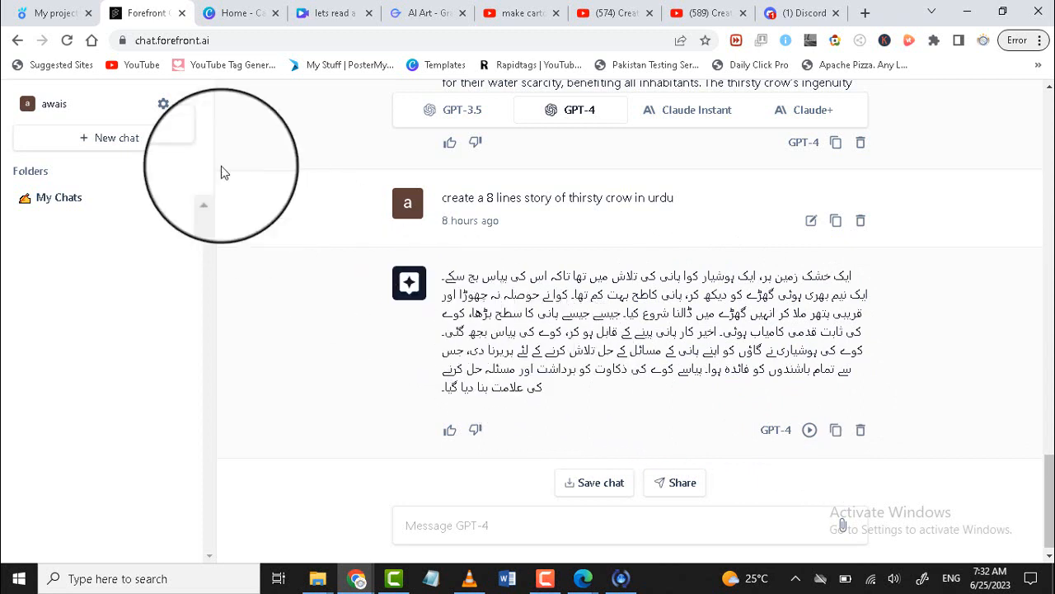
# - Switch to Kreado AI and open its AI text dubbing form from the home page
pyautogui.click(50, 15)
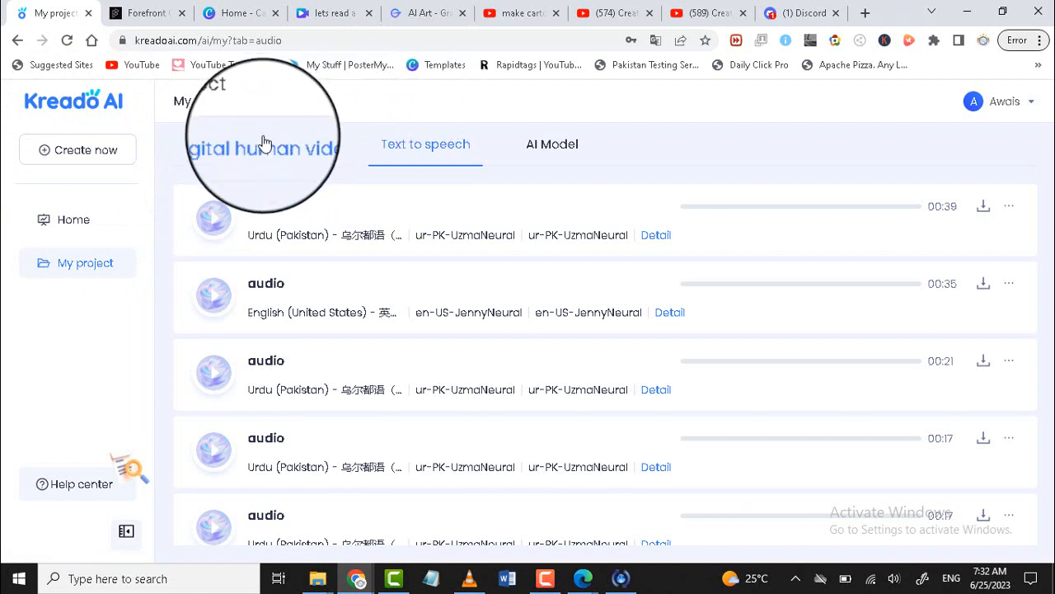
pyautogui.click(78, 233)
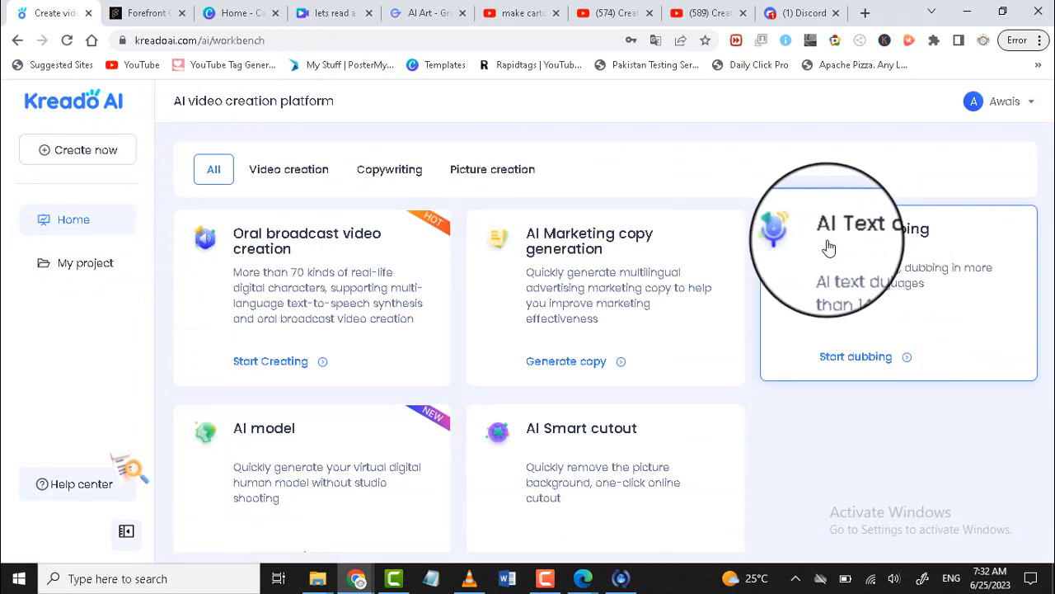
pyautogui.click(873, 302)
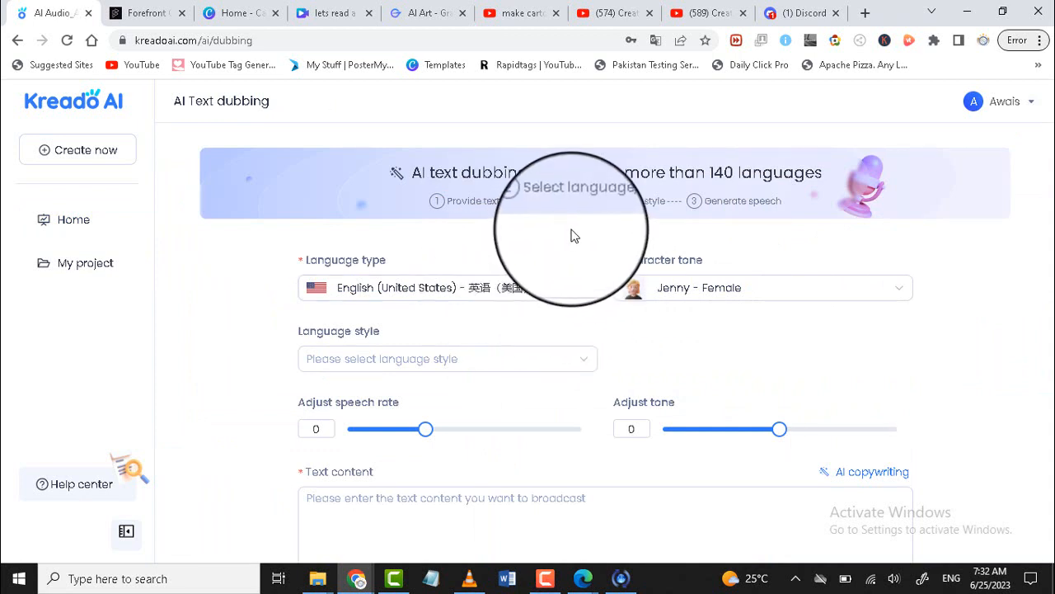
# - Set the dubbing language to Urdu (Pakistan), keep the female character tone, and paste the Urdu thirsty crow story as the text content
pyautogui.click(415, 287)
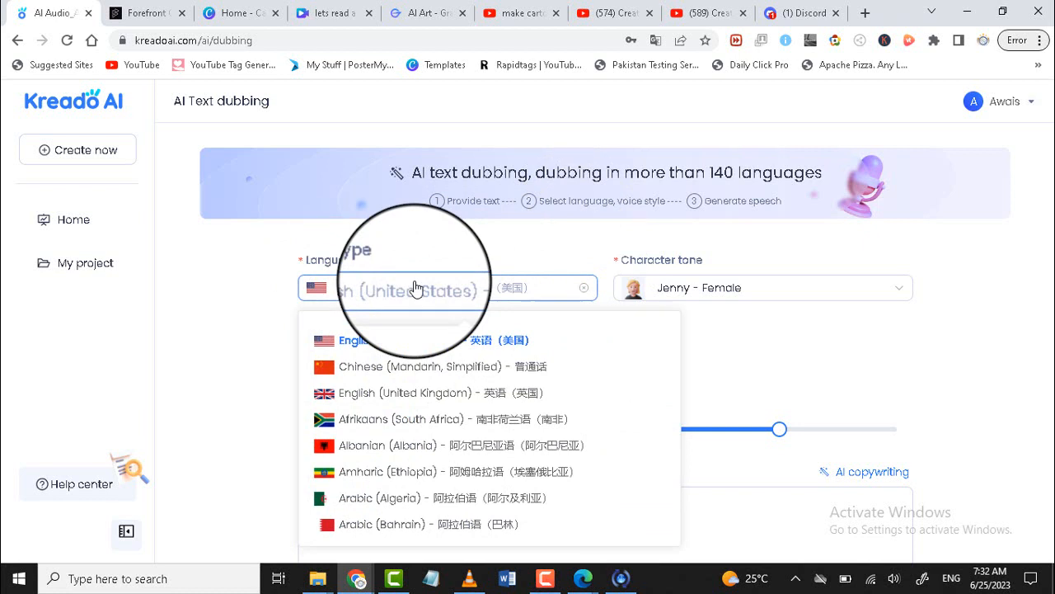
pyautogui.write('urdu')
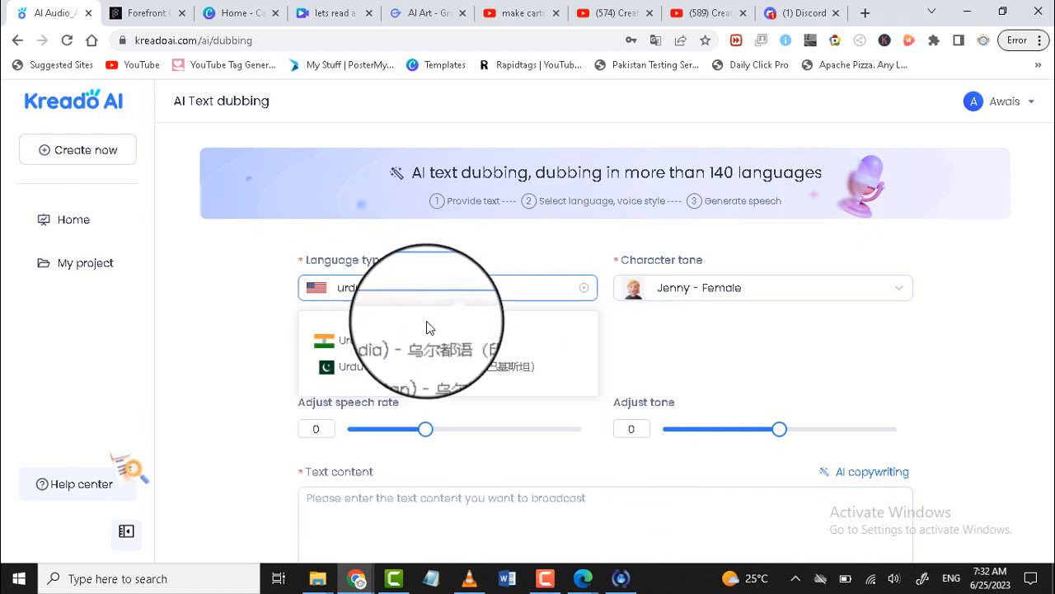
pyautogui.click(408, 369)
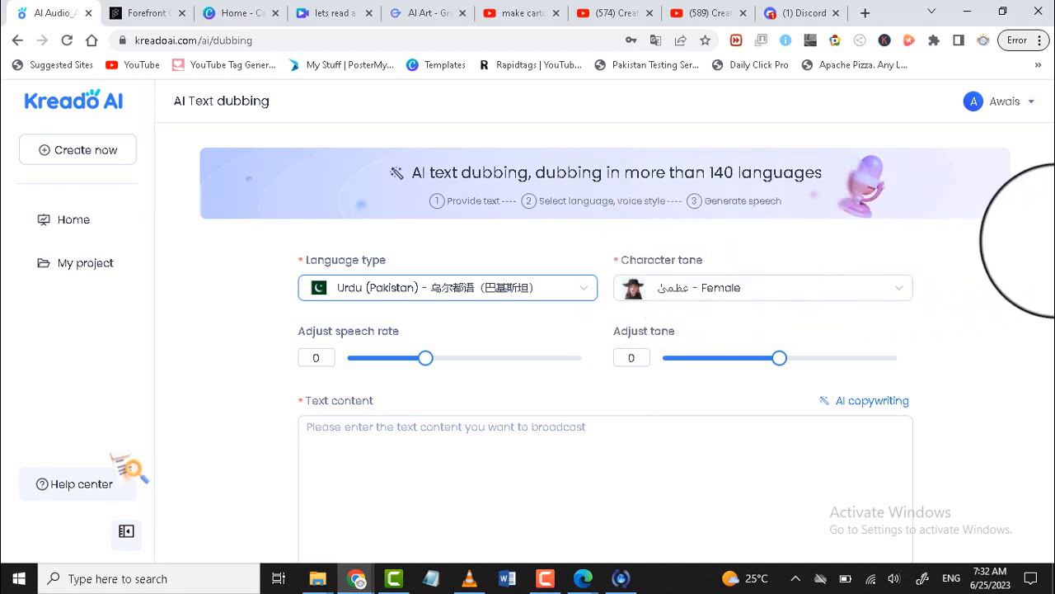
pyautogui.click(742, 299)
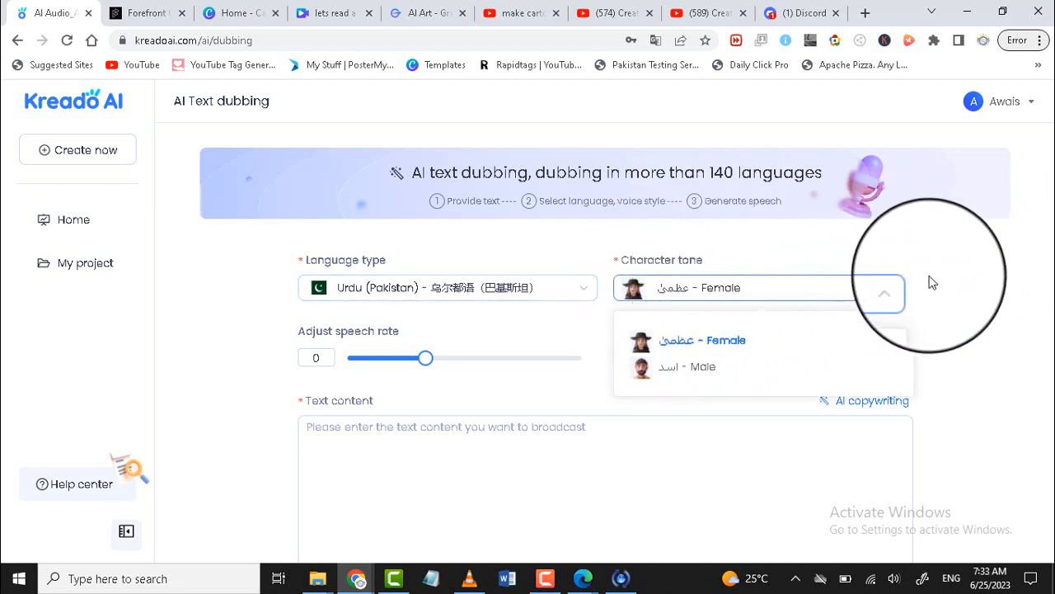
pyautogui.click(981, 279)
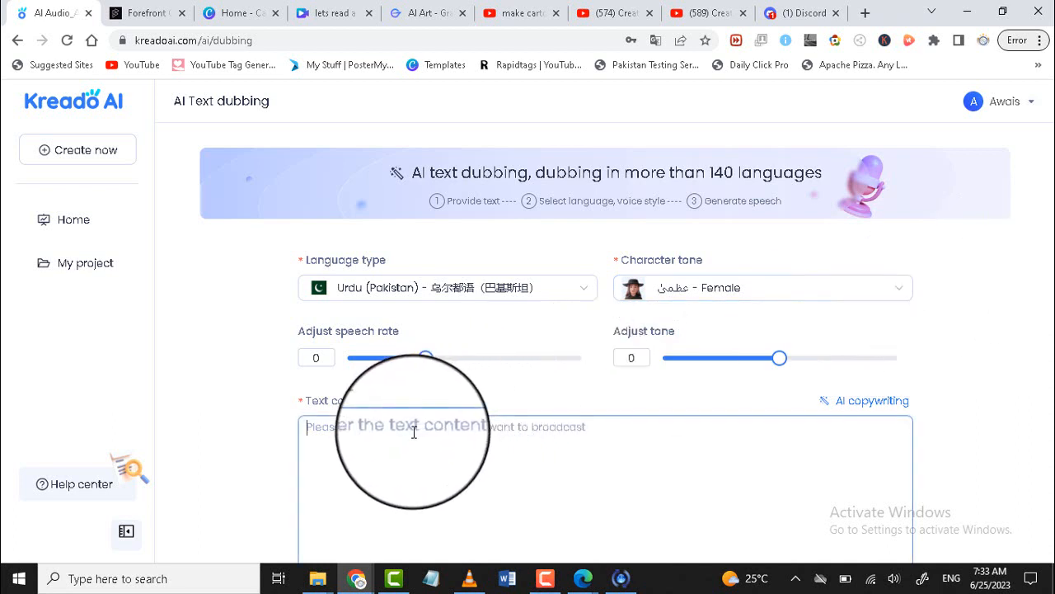
pyautogui.hotkey('ctrl', 'v')
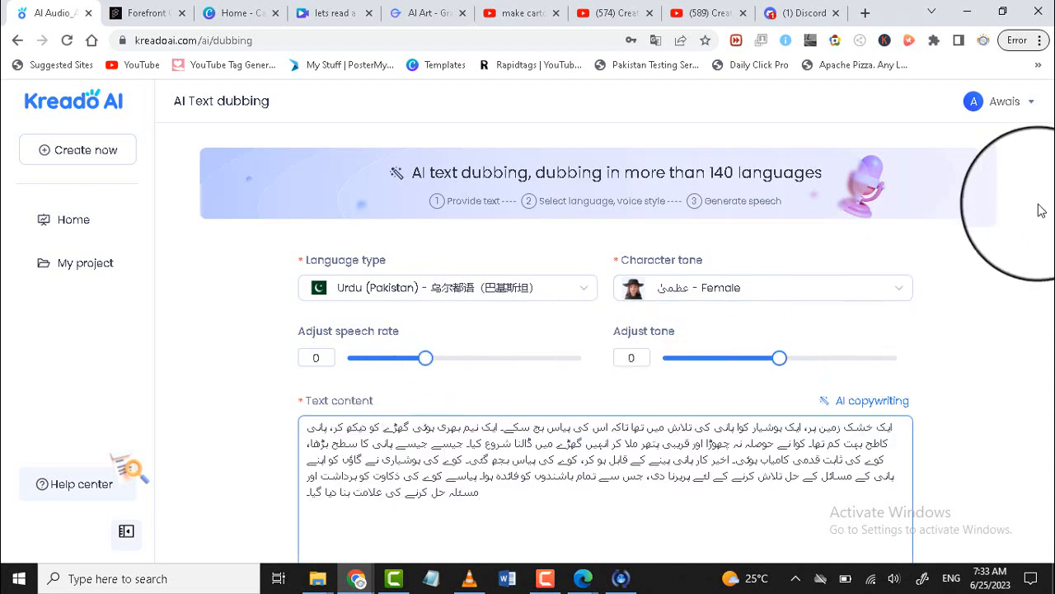
pyautogui.scroll(-3, 1019, 273)
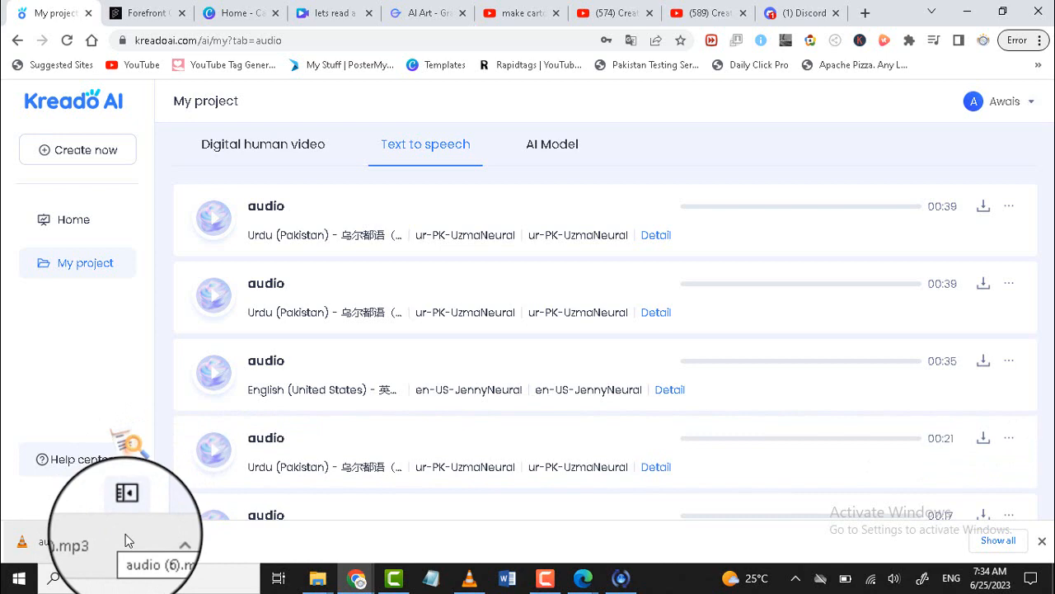
# - Upload the downloaded audio (6).mp3 to the Canva design and extend page 2 to 39.2 seconds
pyautogui.moveTo(97, 548); pyautogui.dragTo(190, 235)
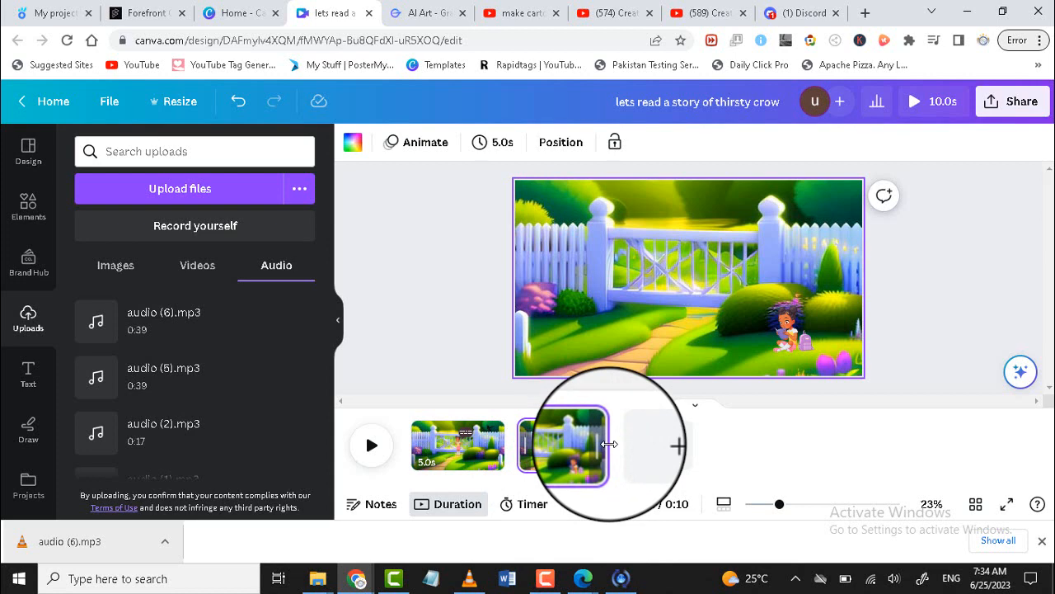
pyautogui.moveTo(609, 444); pyautogui.dragTo(660, 437)
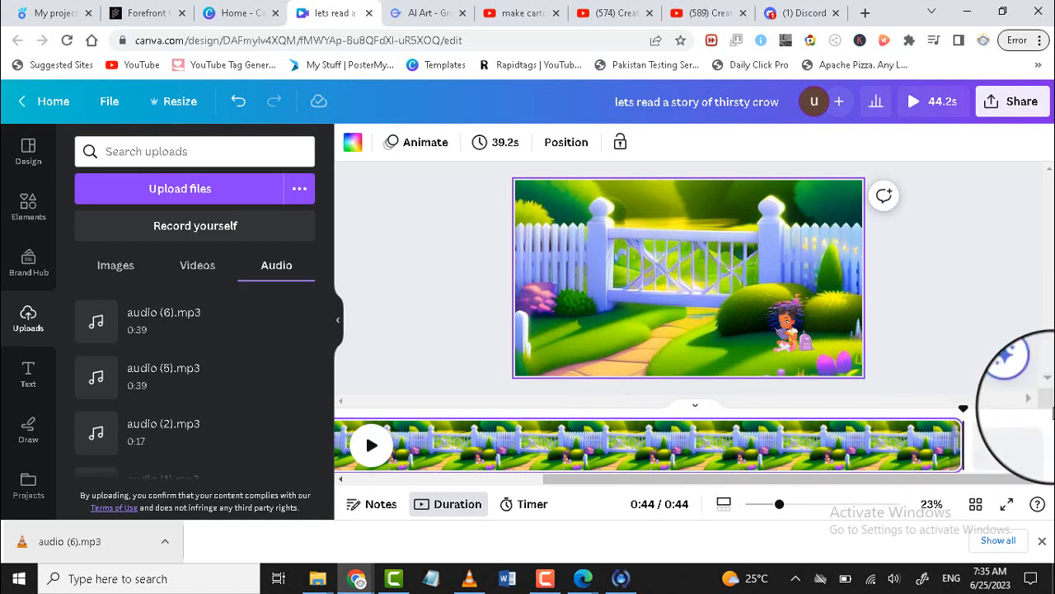
# - Add audio (6).mp3 to the timeline beneath page 2 and check its alignment along the page
pyautogui.moveTo(810, 482); pyautogui.dragTo(550, 485)
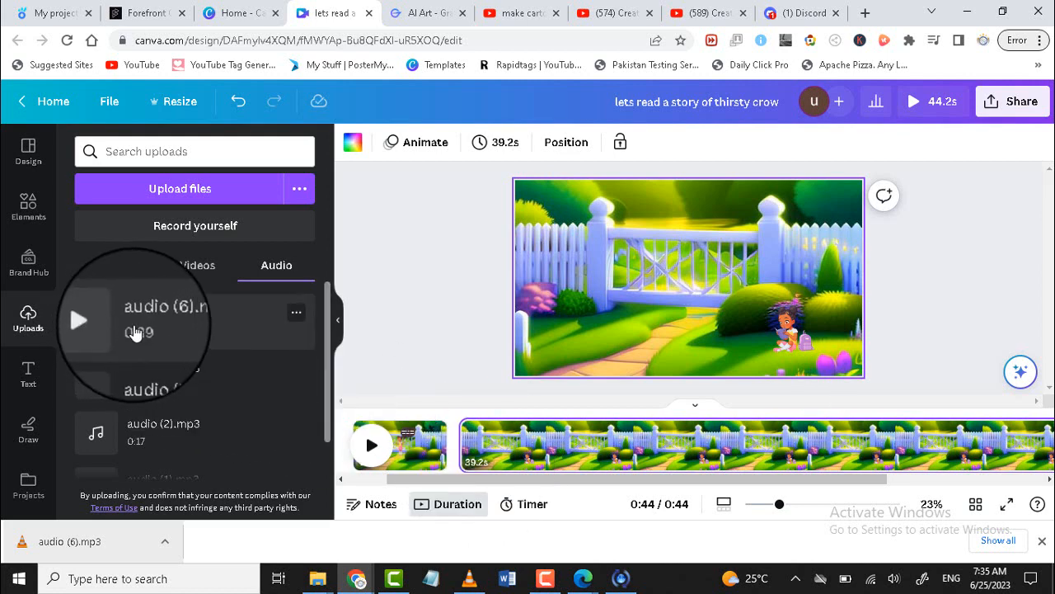
pyautogui.moveTo(136, 332); pyautogui.dragTo(437, 459)
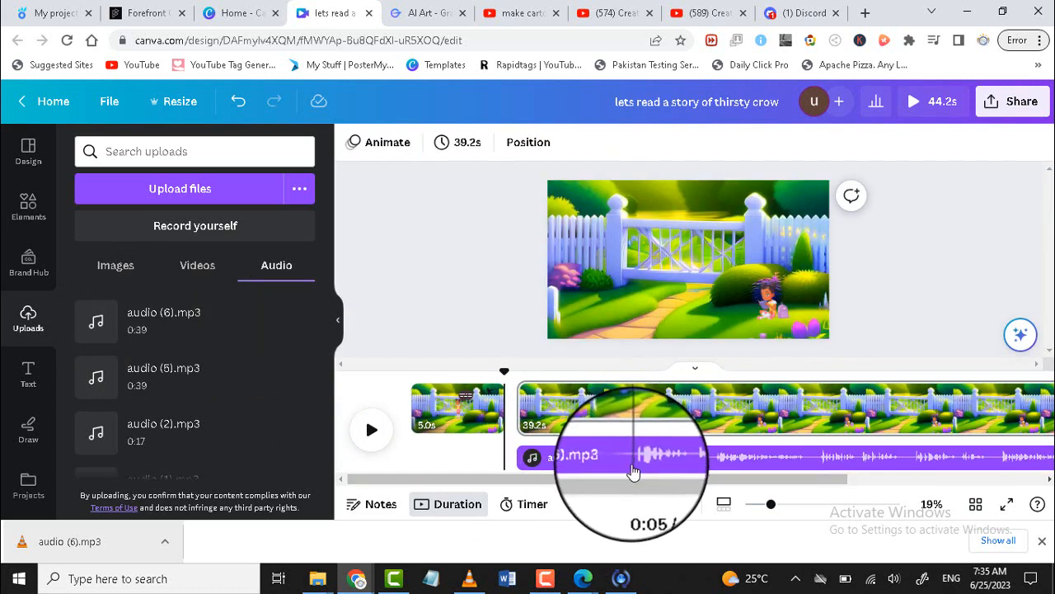
pyautogui.moveTo(661, 486); pyautogui.dragTo(996, 432)
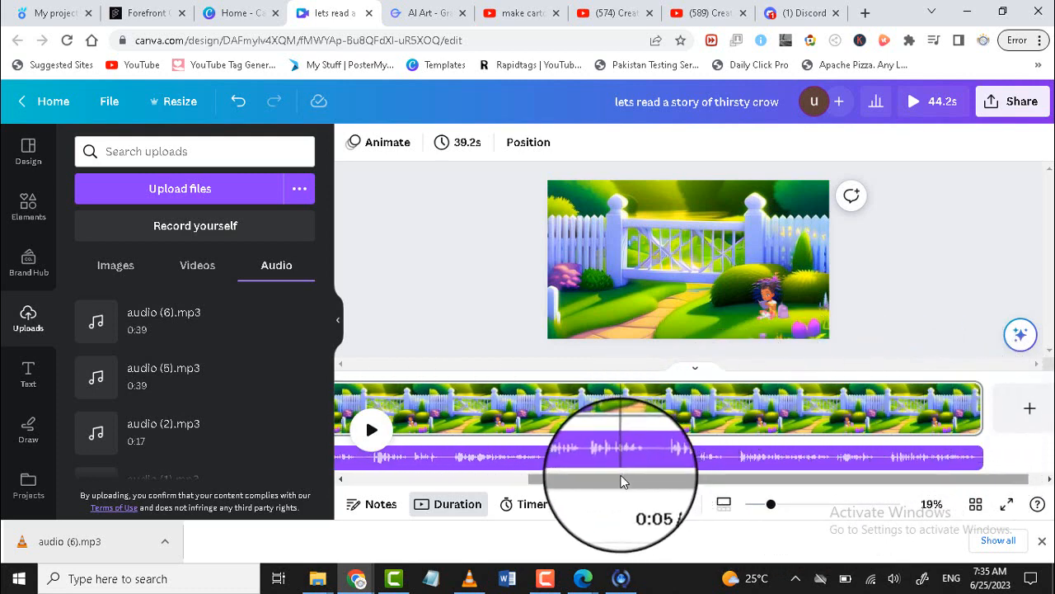
pyautogui.moveTo(621, 481); pyautogui.dragTo(494, 480)
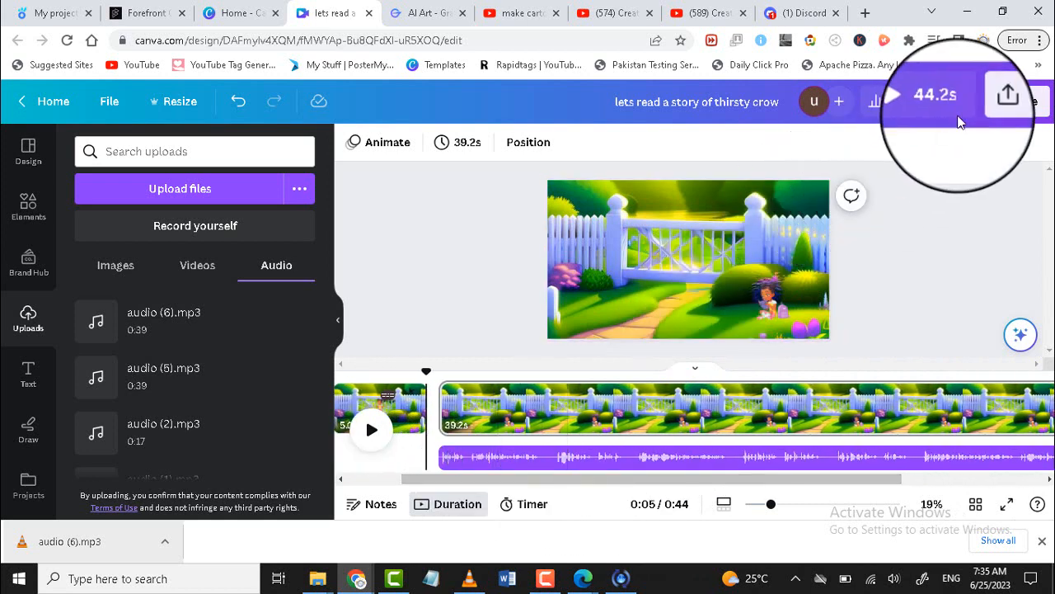
# - Preview the video with the voice-over, and return to the editor
pyautogui.click(913, 104)
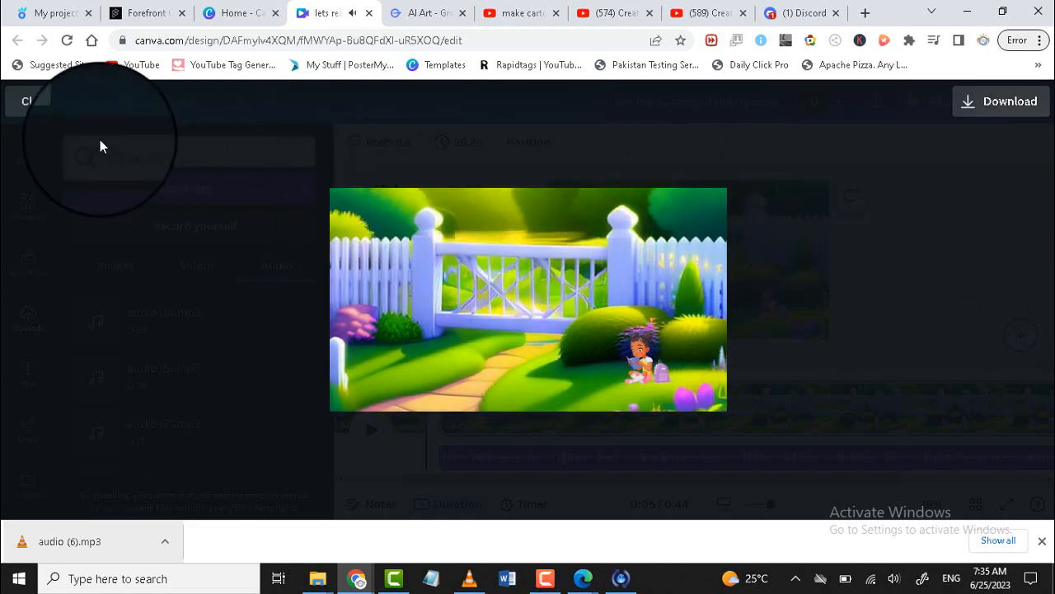
pyautogui.click(39, 112)
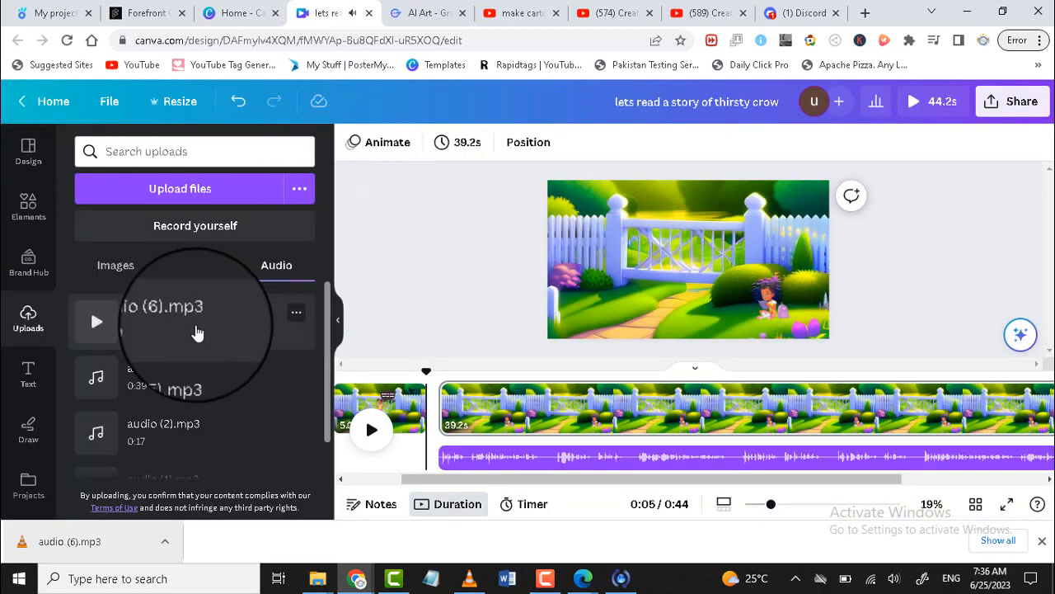
# - Add a black crow from the "crow" graphics to page 2 and place it small in the scene's upper-right corner above the fence
pyautogui.click(28, 206)
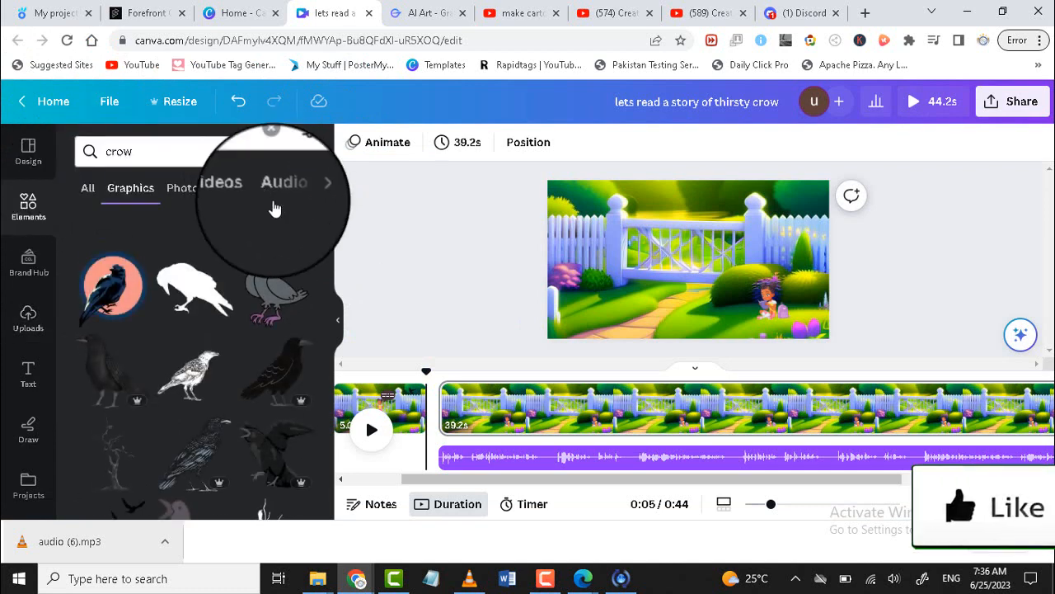
pyautogui.moveTo(279, 457); pyautogui.dragTo(801, 223)
pyautogui.moveTo(766, 183); pyautogui.dragTo(813, 203)
# - Create a custom animation that flies page 2's crow leftward across the scene along a nearly straight path above the gate
pyautogui.click(558, 145)
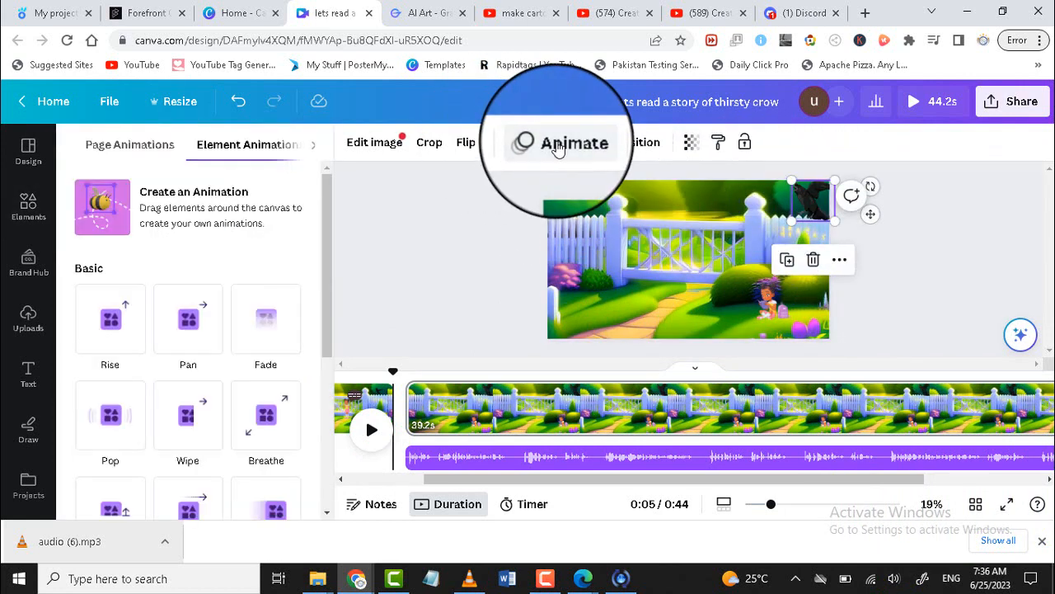
pyautogui.click(161, 230)
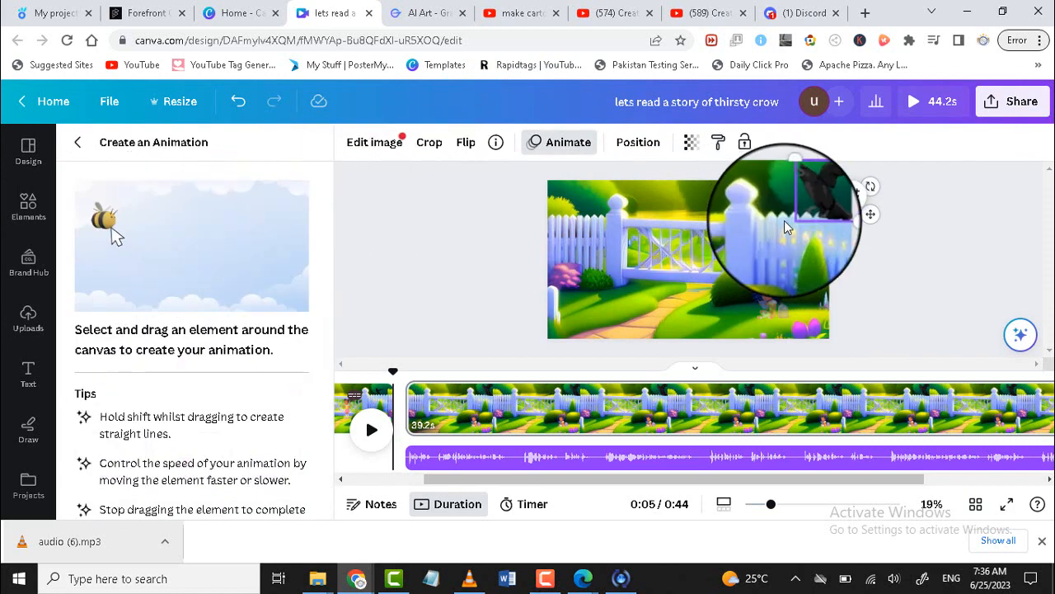
pyautogui.moveTo(798, 200); pyautogui.dragTo(569, 203)
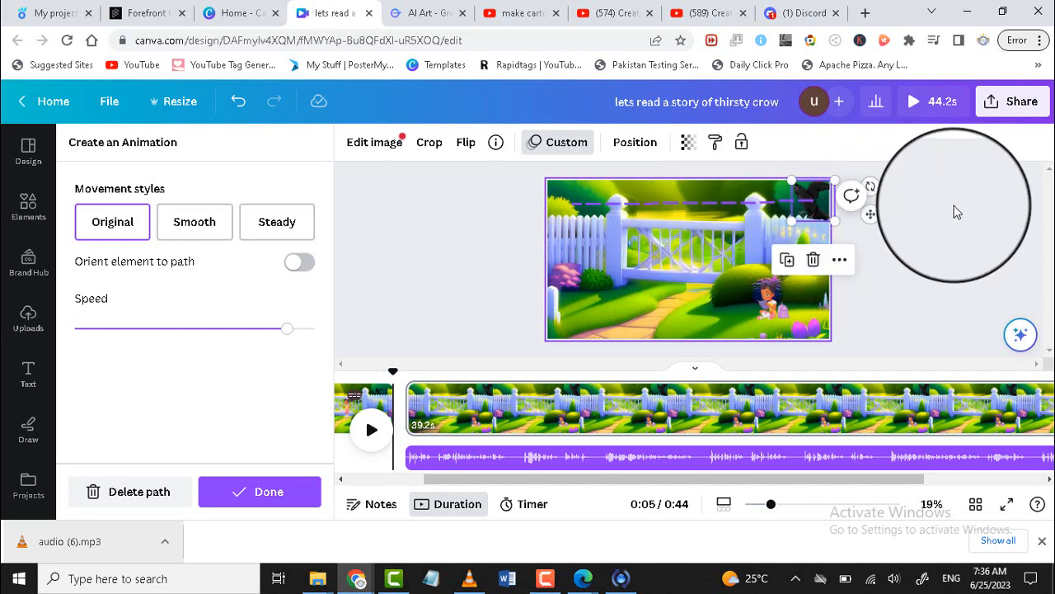
# - Download both pages of the design as one MP4 video at 1080p (HD) quality
pyautogui.click(1016, 114)
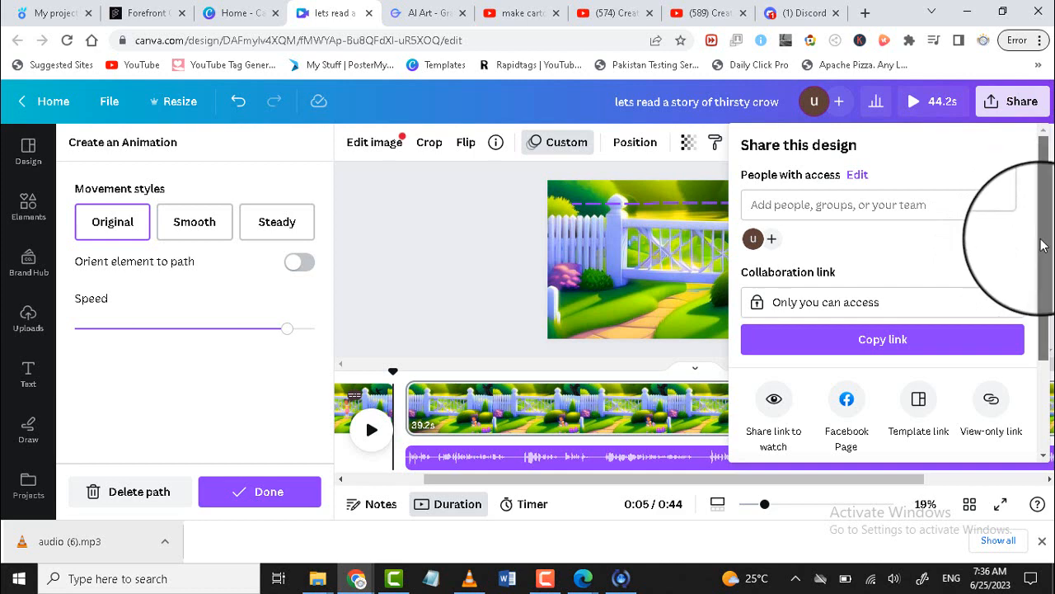
pyautogui.scroll(-2, 972, 297)
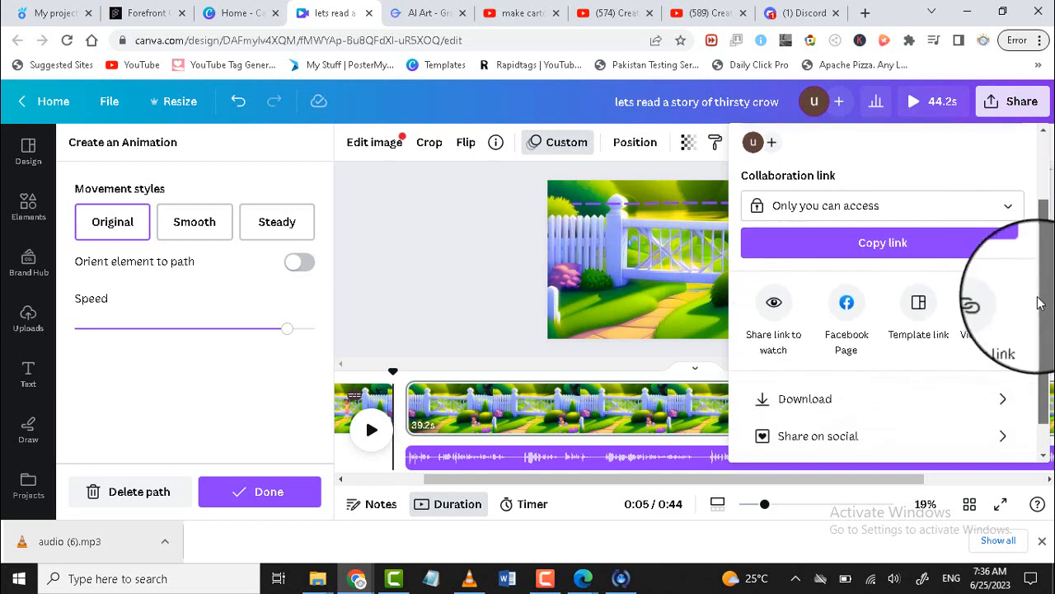
pyautogui.click(787, 379)
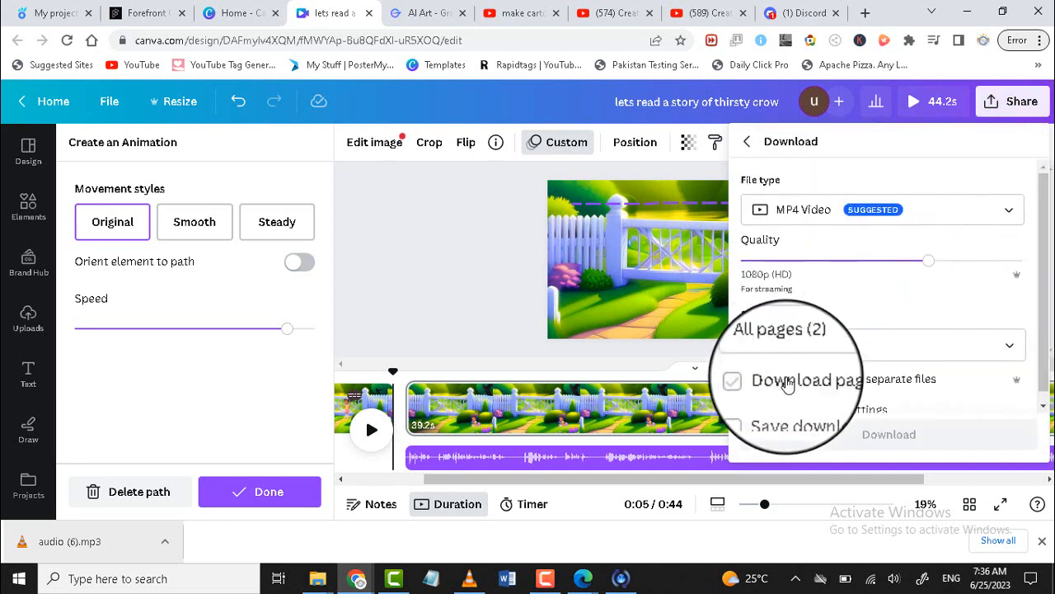
pyautogui.click(850, 435)
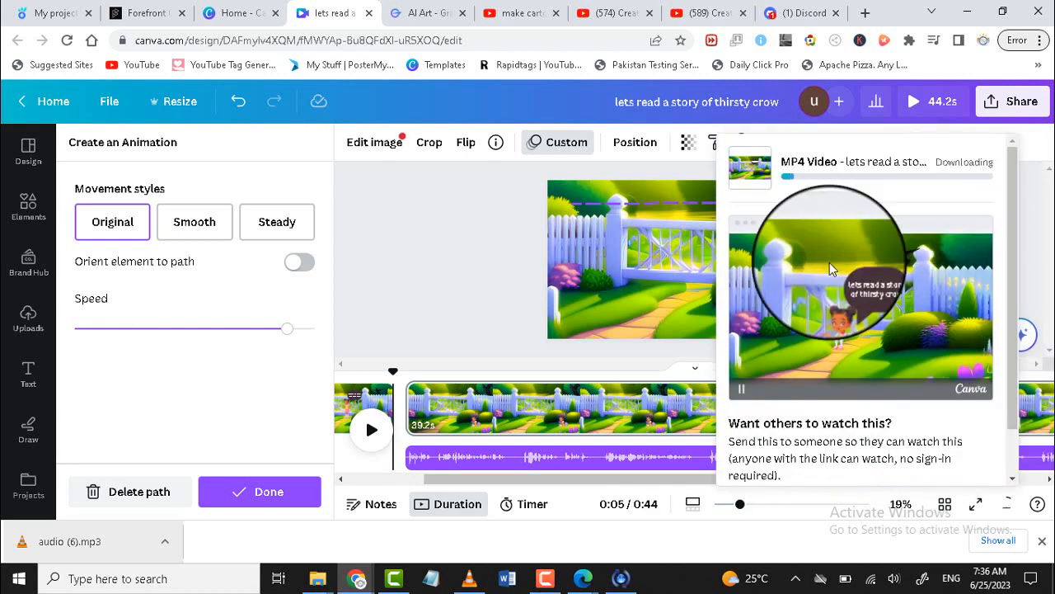